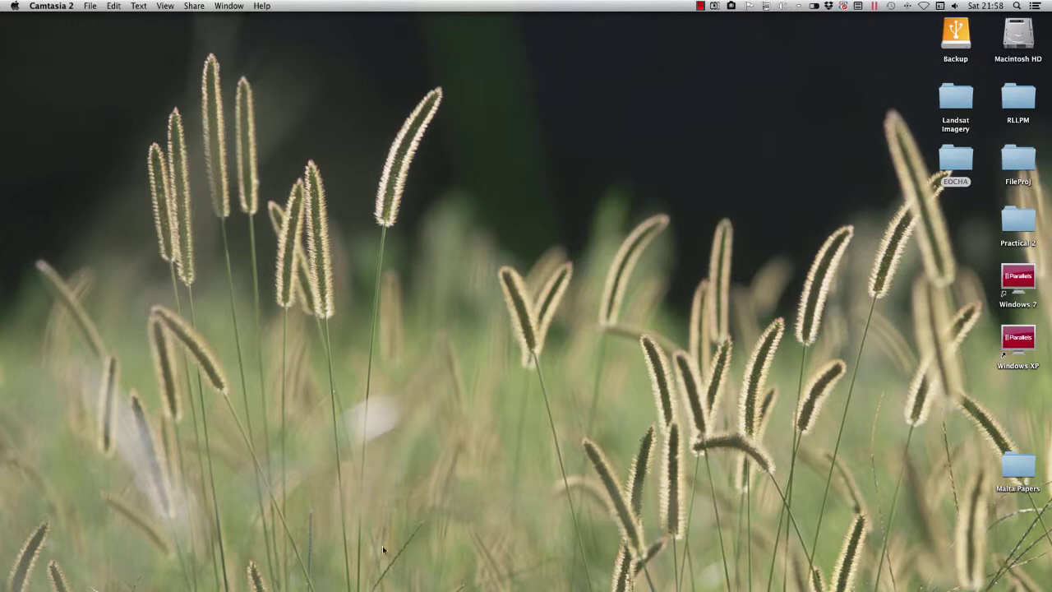
Step: Open the bookmarked eocha.services.meeo.it/mea/ site in Chrome and turn off its training mode
mouse_move(361, 588)
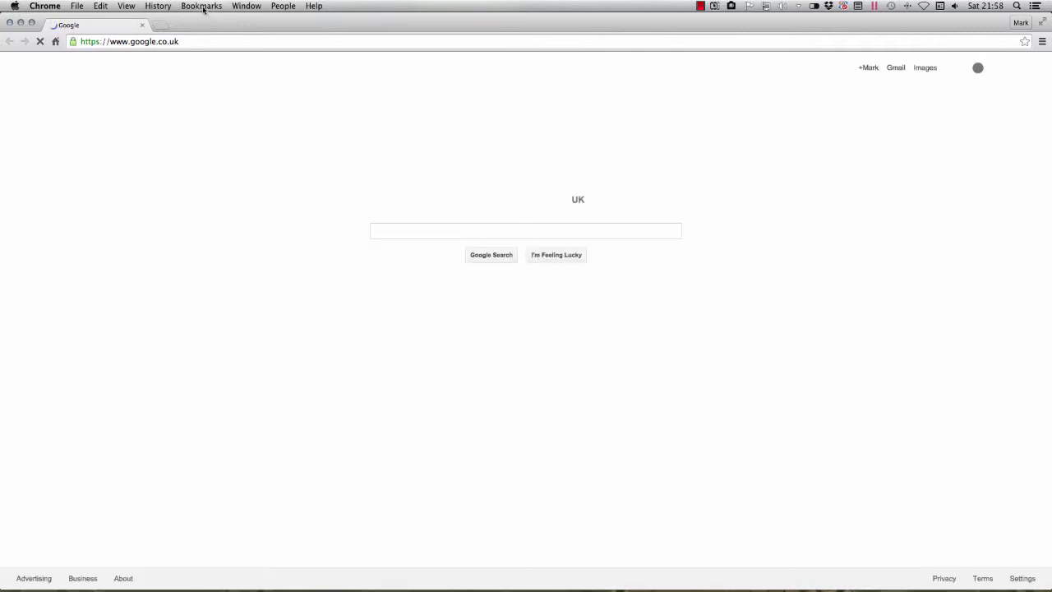
left_click(204, 6)
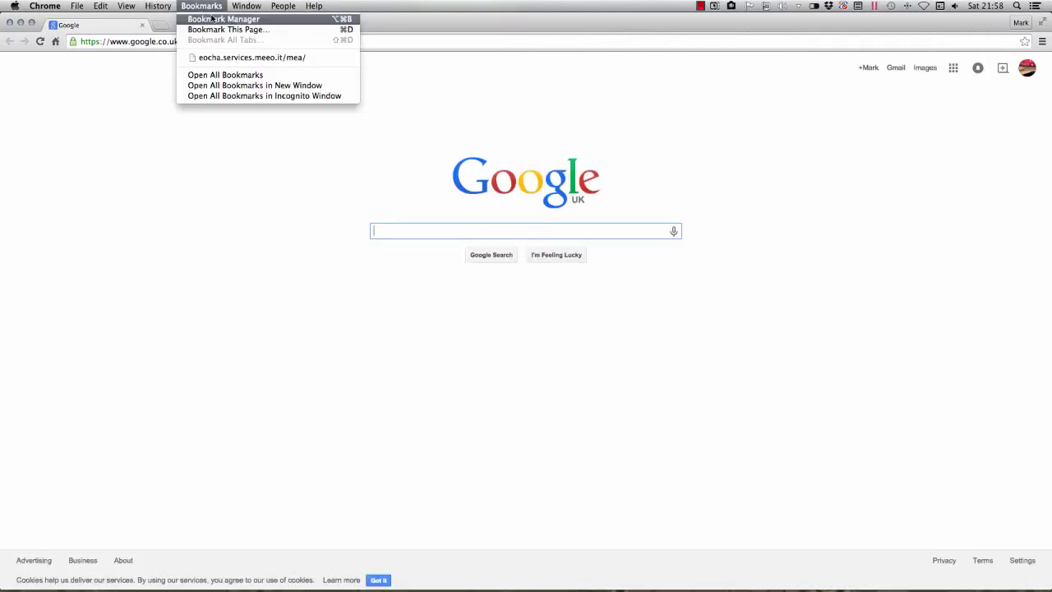
left_click(224, 57)
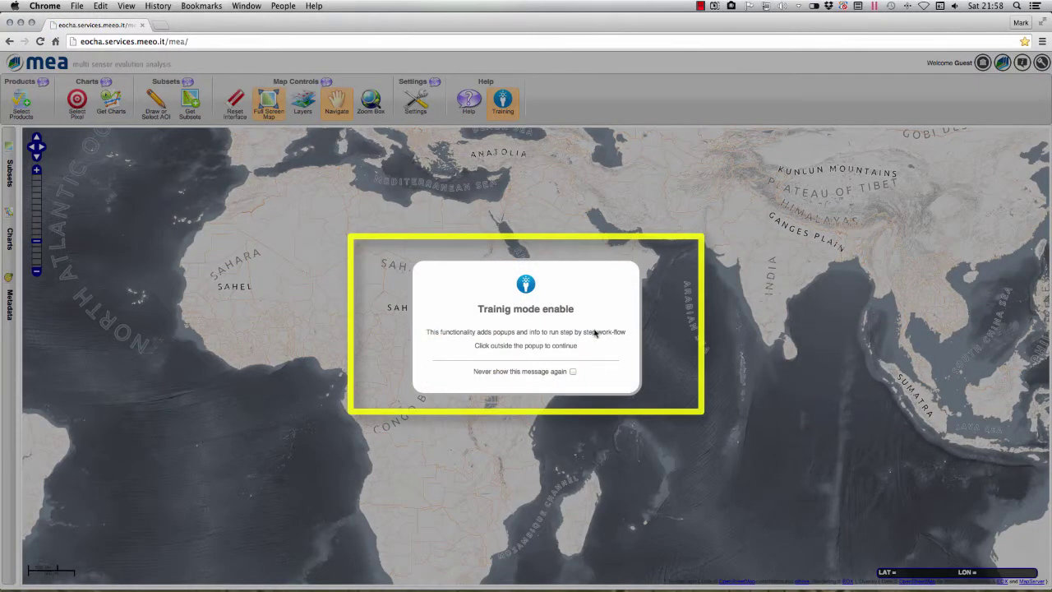
left_click(504, 108)
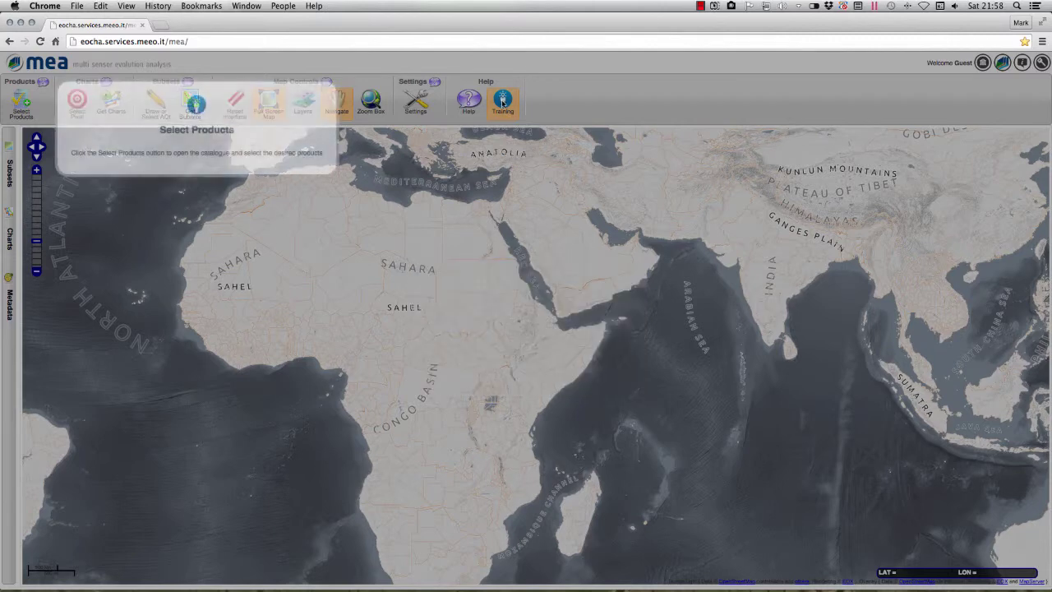
left_click(504, 109)
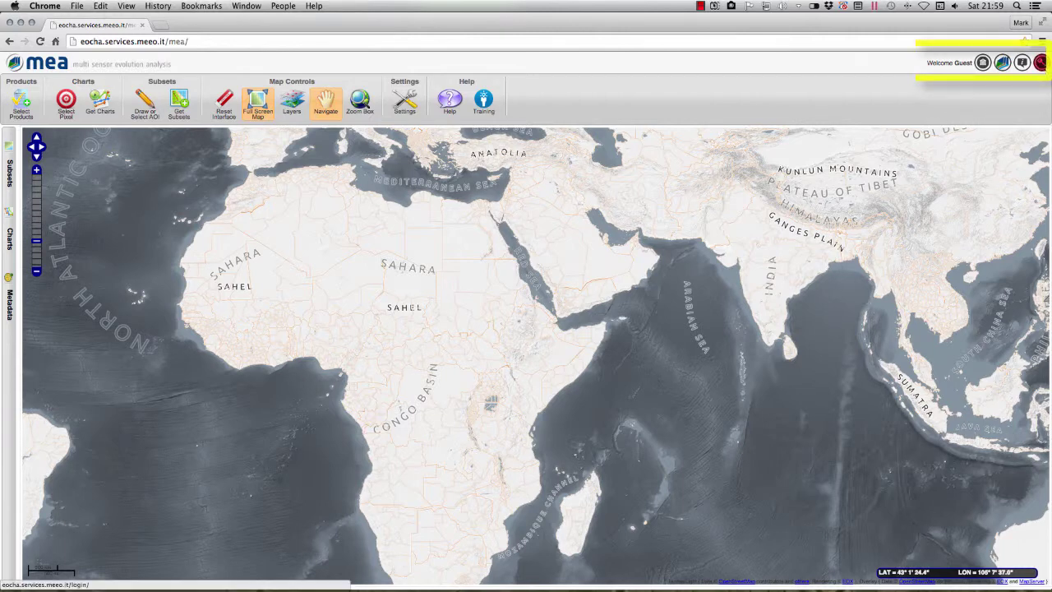
Step: Log in to the MEA site with the saved username and account password
left_click(1041, 64)
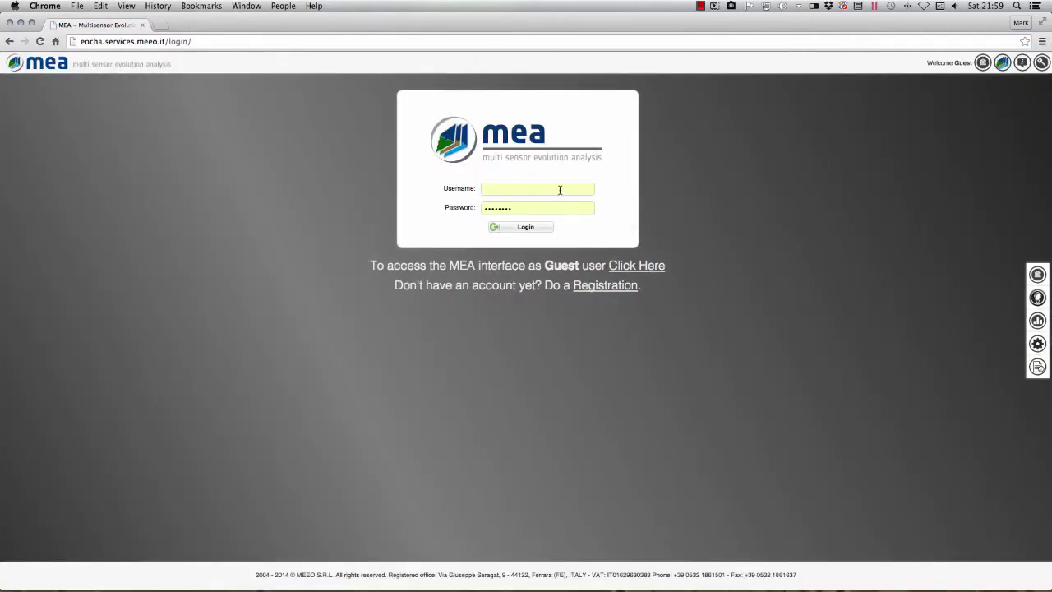
left_click(560, 190)
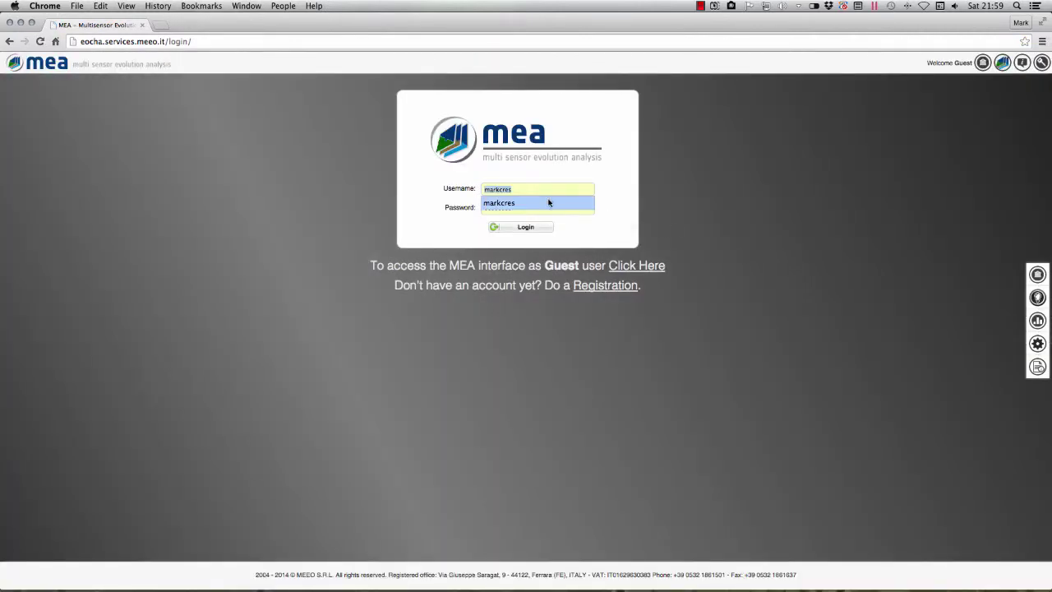
left_click(544, 204)
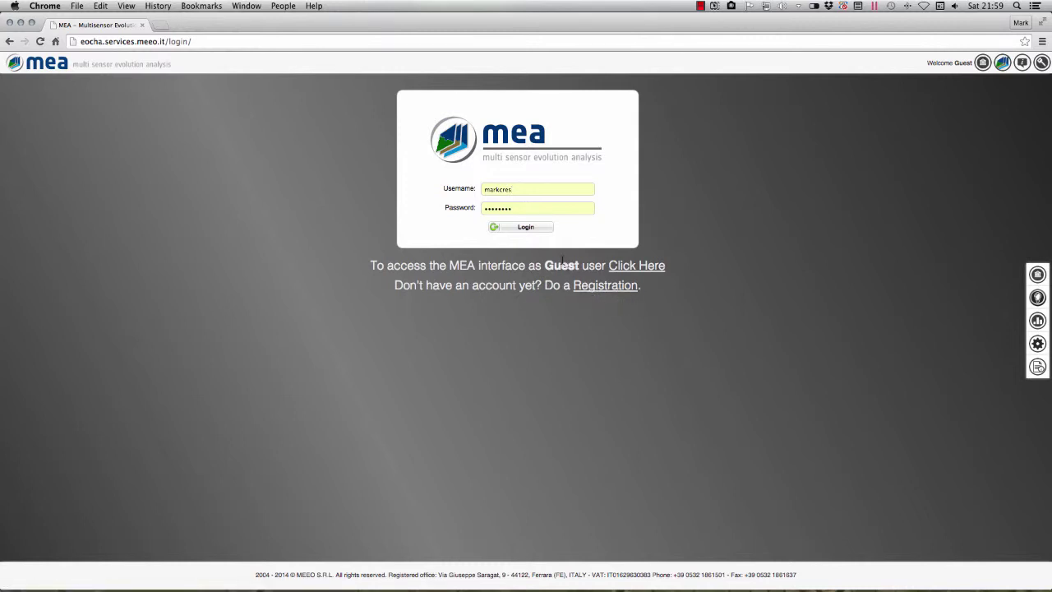
left_click(526, 228)
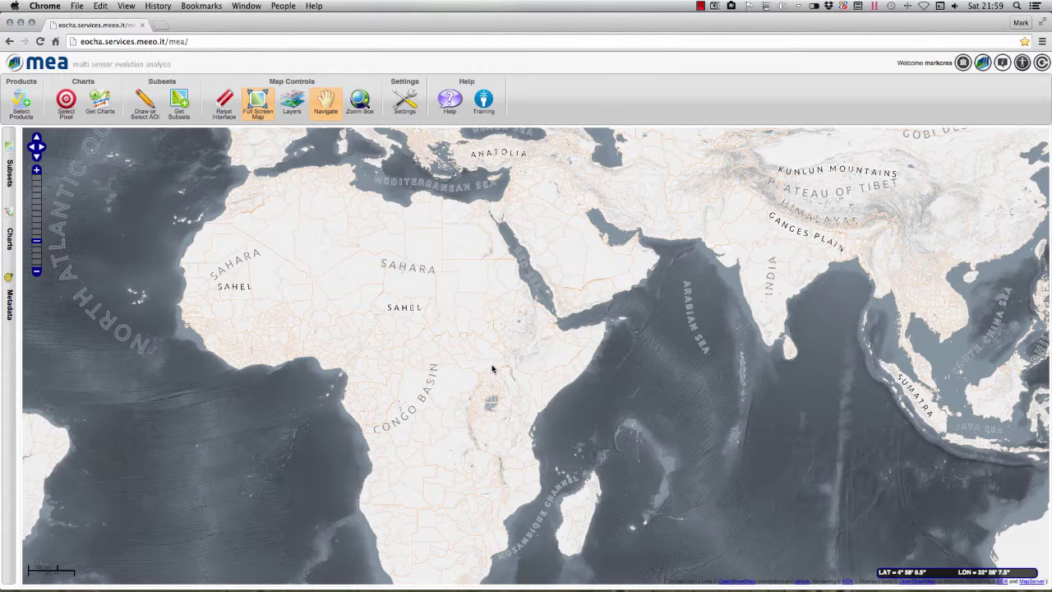
Step: Frame the map on East Africa, with Lake Victoria, Uganda and Kenya in view
left_click_drag(485, 364, 562, 351)
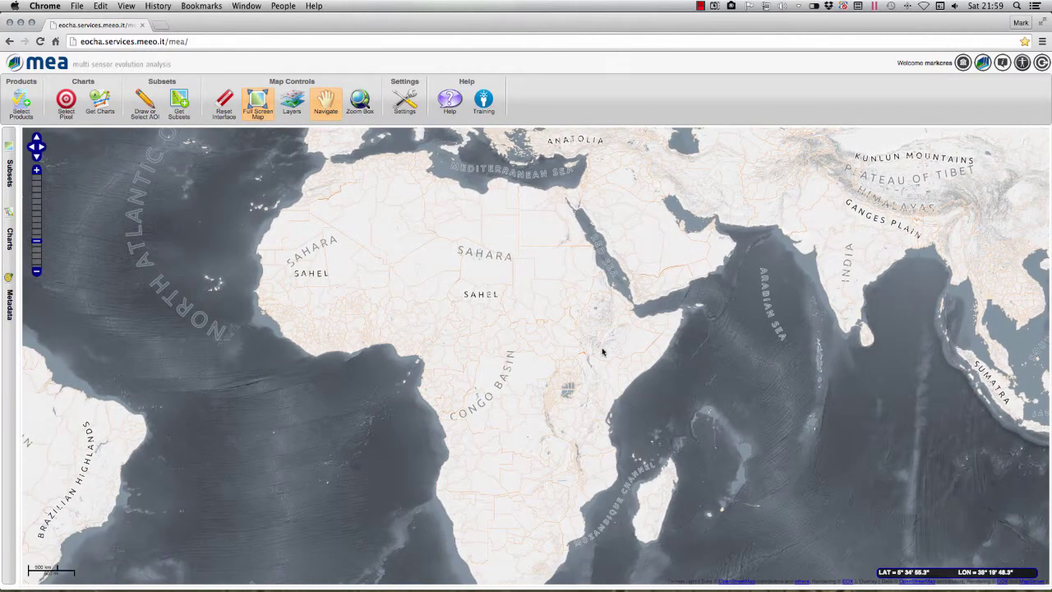
scroll(602, 351, "up", 5)
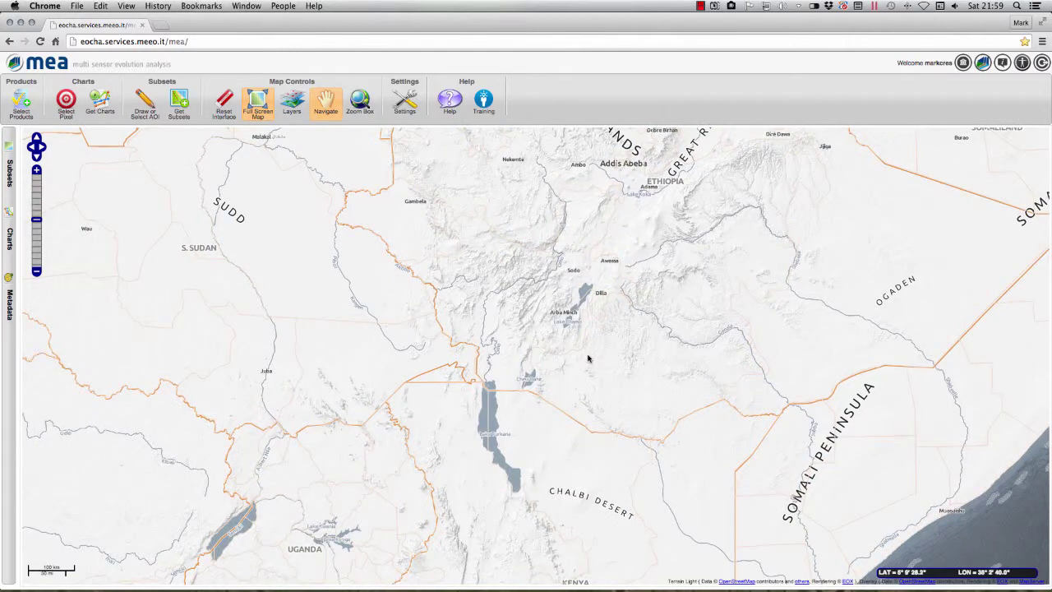
scroll(608, 360, "down", 1)
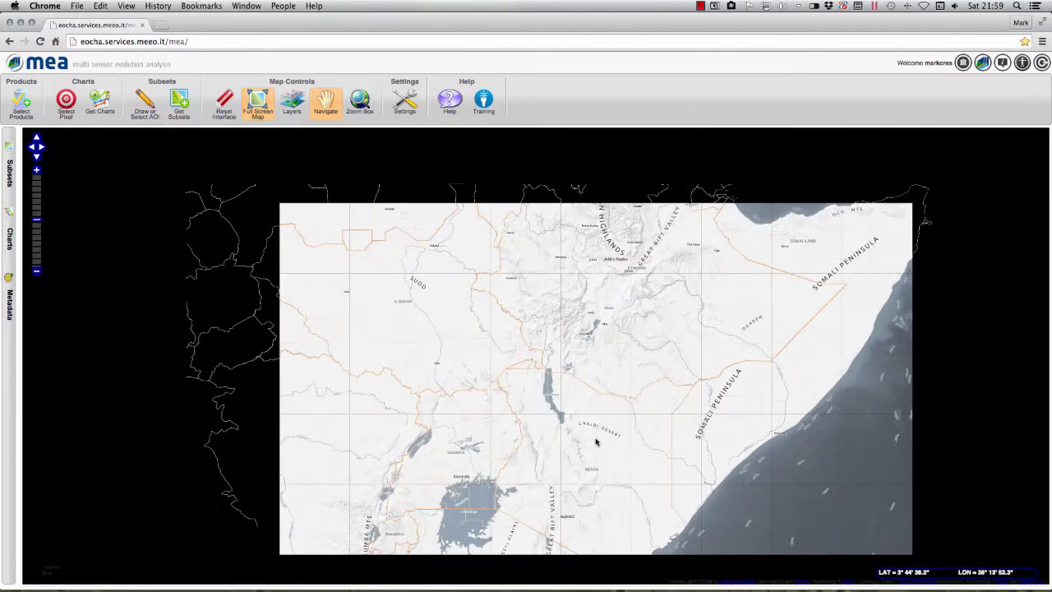
left_click_drag(594, 441, 670, 350)
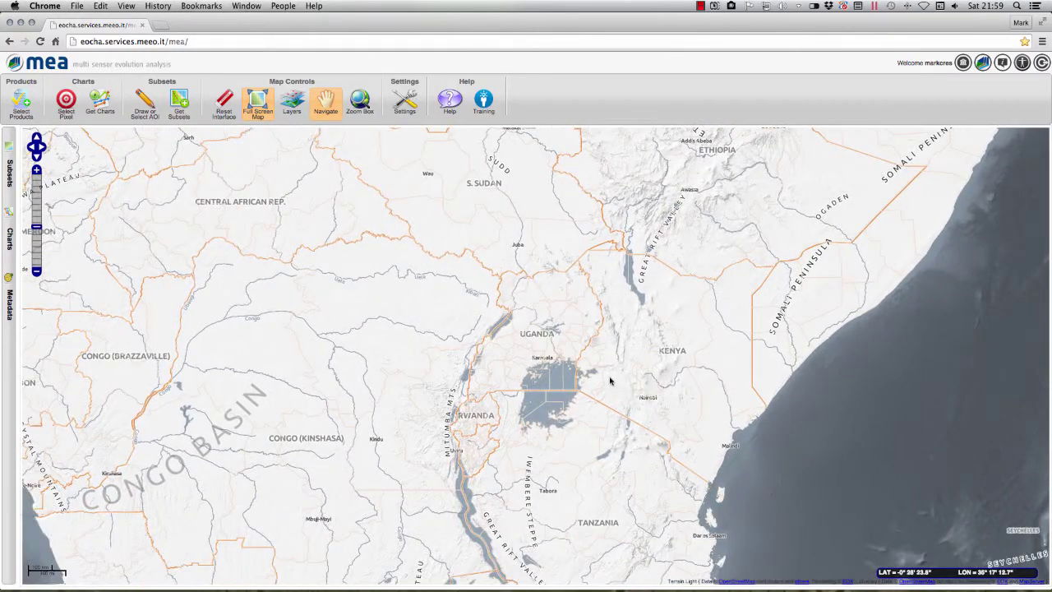
scroll(607, 378, "up", 1)
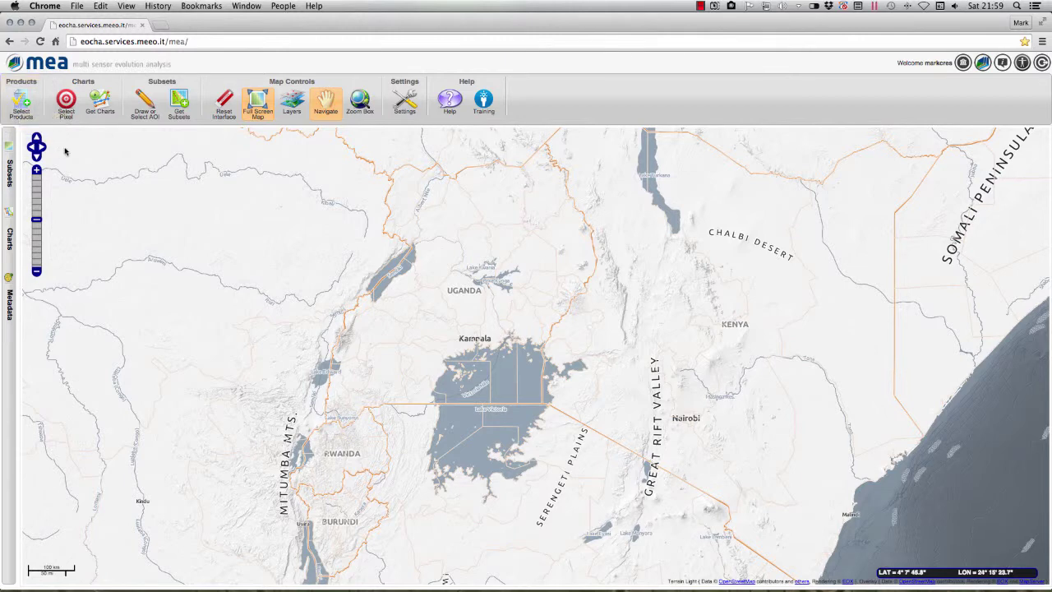
Step: Browse the product catalogue and examine the details of the TAMSAT RFE:DECADE precipitation product
left_click(25, 107)
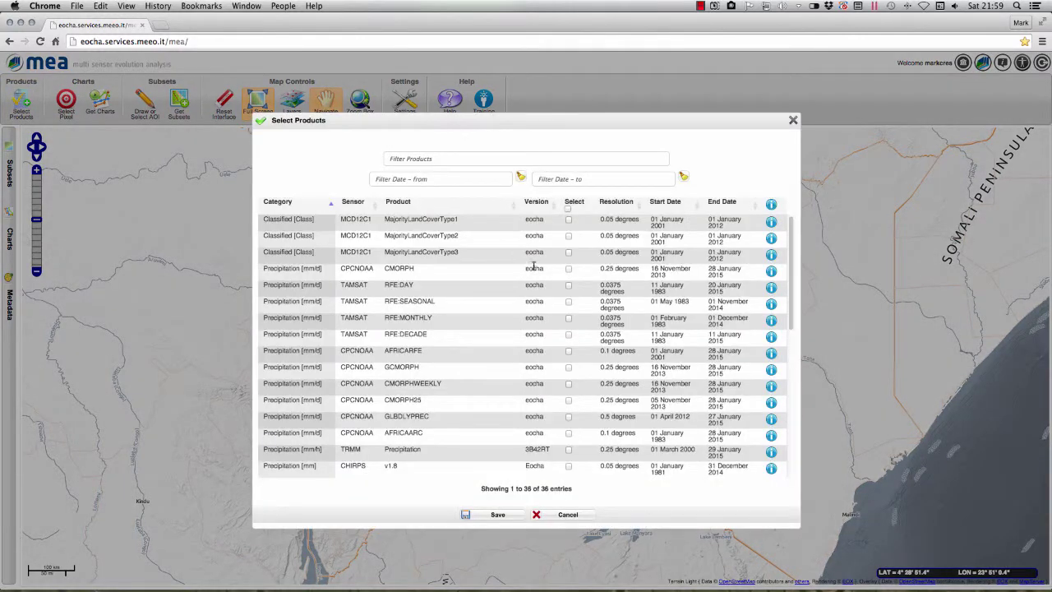
mouse_move(792, 261)
left_mouse_down()
mouse_move(808, 421)
mouse_move(812, 228)
mouse_move(805, 284)
mouse_move(805, 258)
left_mouse_up()
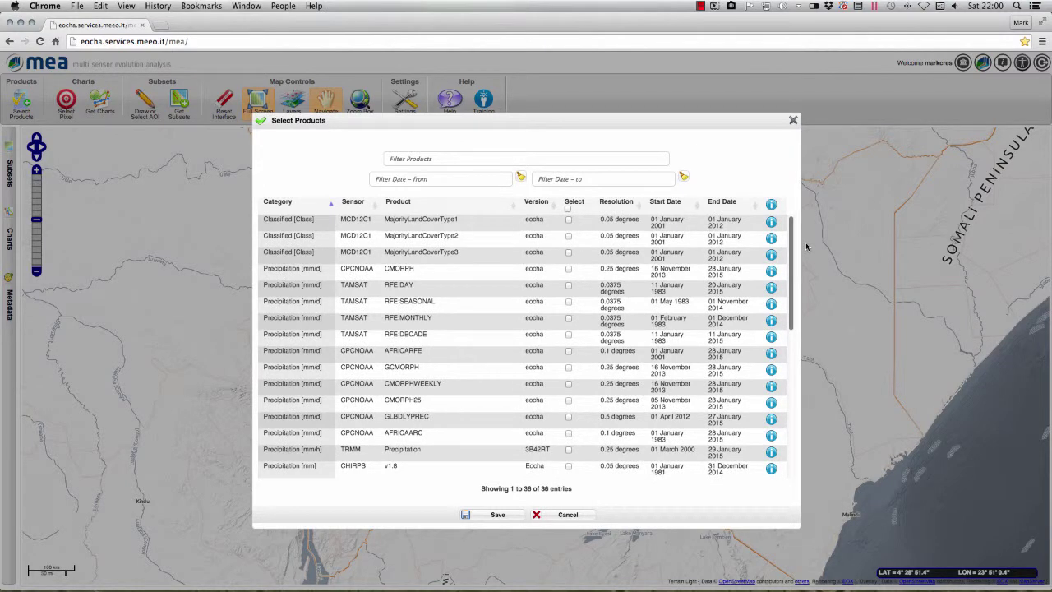
left_click_drag(806, 245, 831, 240)
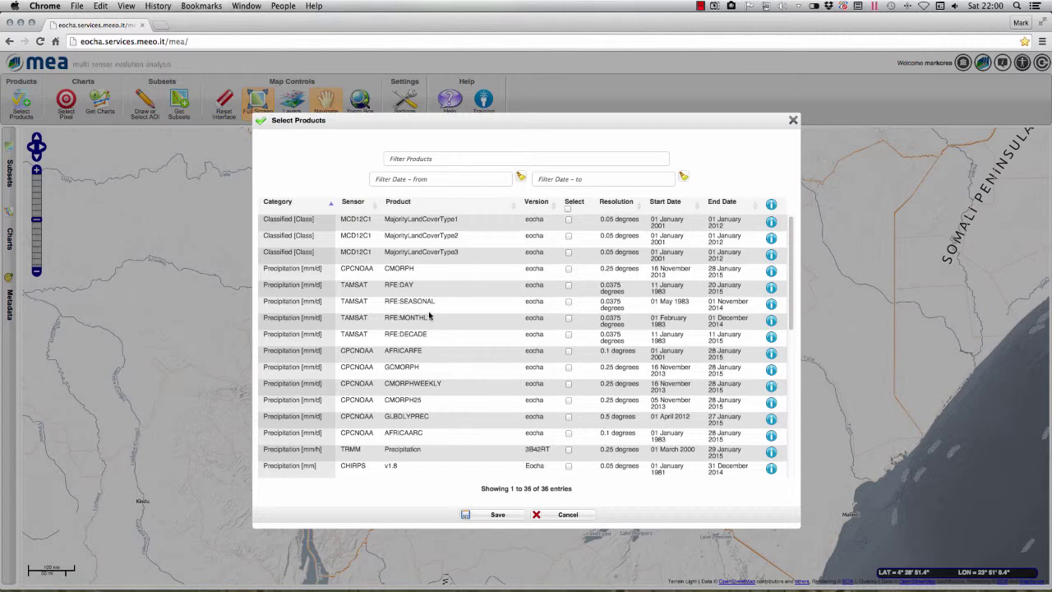
left_click(773, 341)
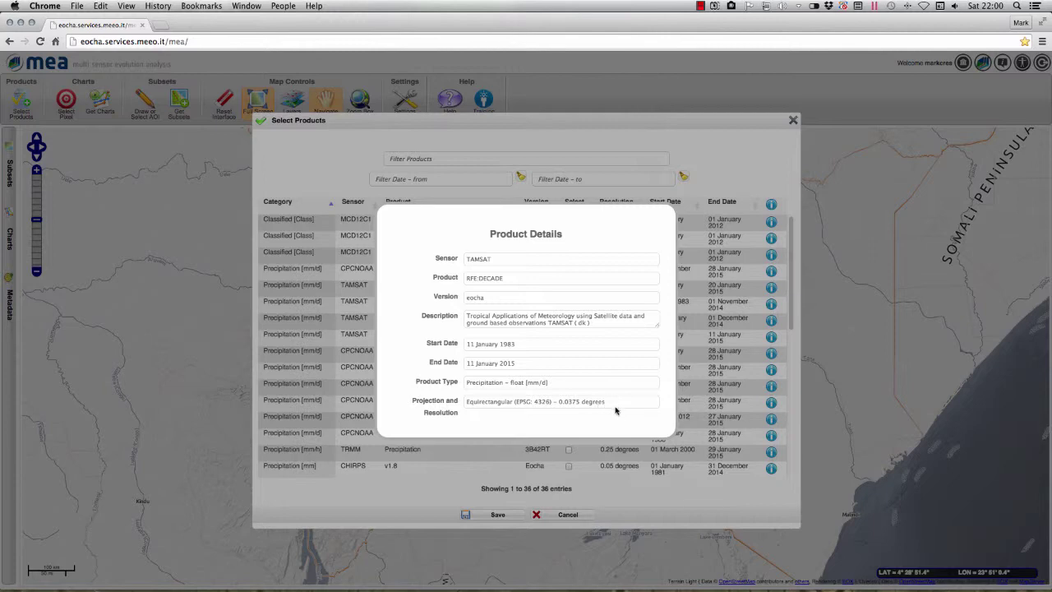
left_click(720, 158)
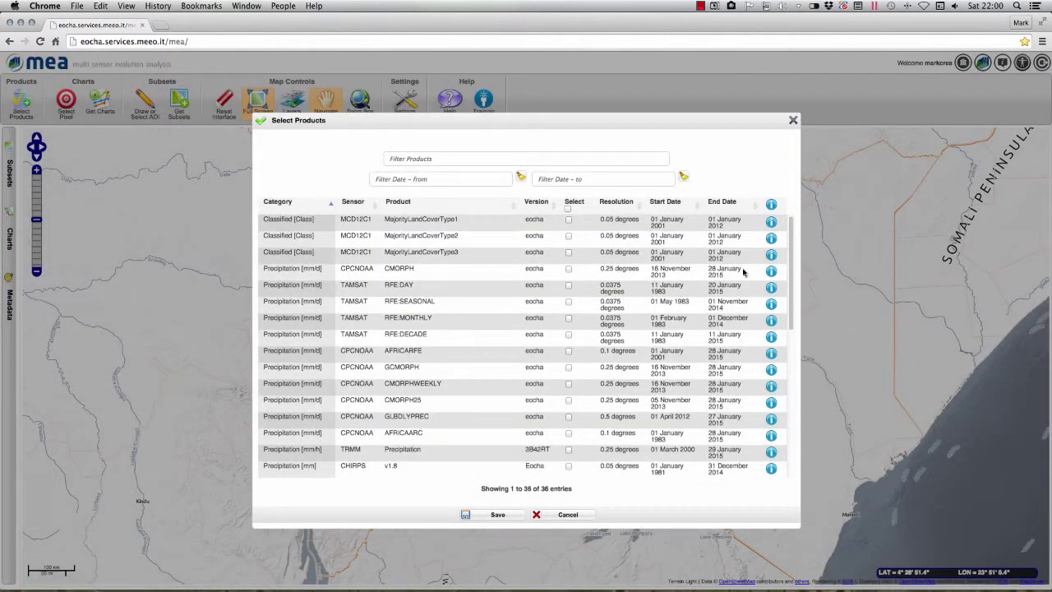
Step: Select IRI Inferred Maximum Air Temperature, MOD11C1 LST, and TAMSAT RFE:DECADE and RFE:MONTHLY, and save the product selection
scroll(790, 300, "down", 3)
scroll(795, 301, "down", 5)
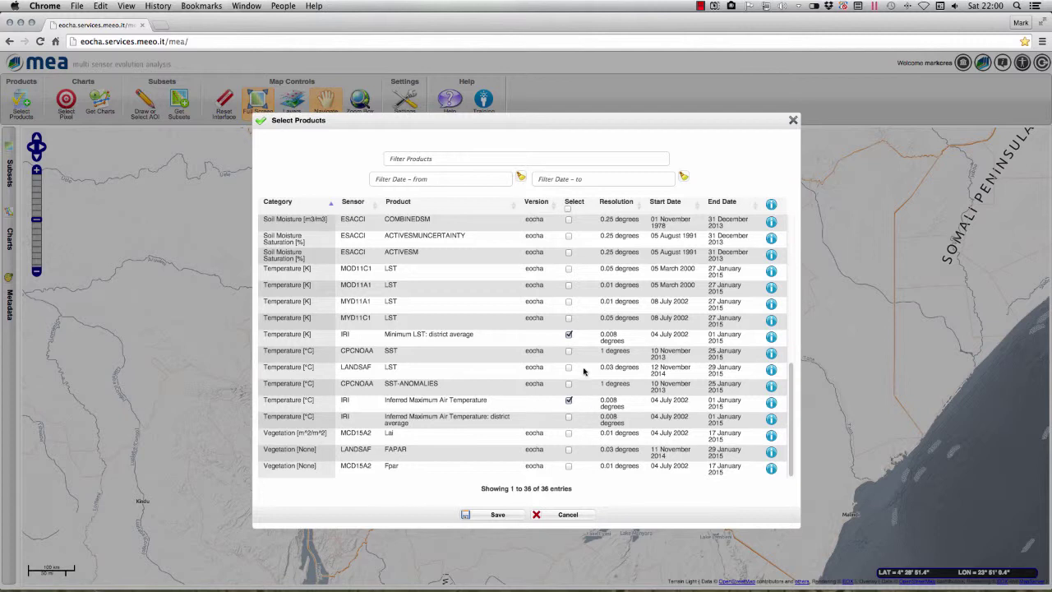
left_click(568, 271)
left_click_drag(795, 411, 795, 259)
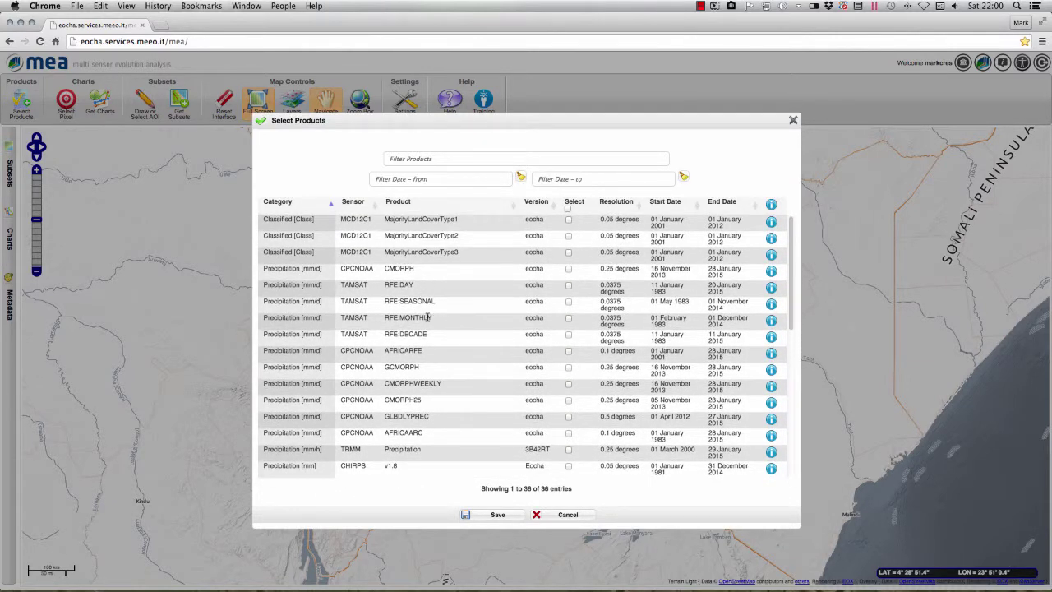
left_click(569, 335)
left_click(568, 318)
left_click_drag(790, 291, 794, 355)
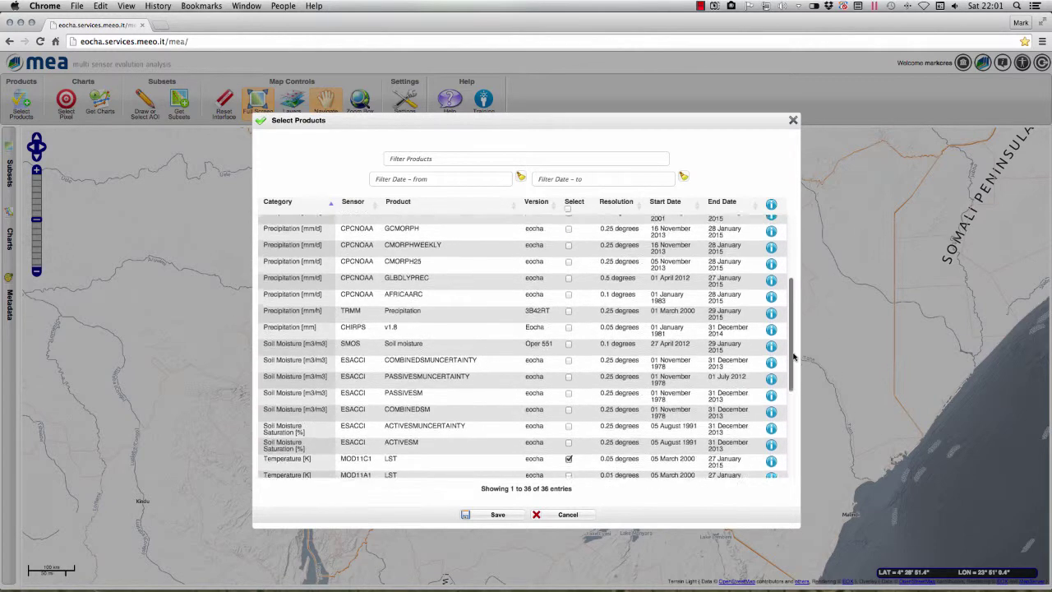
left_click(498, 515)
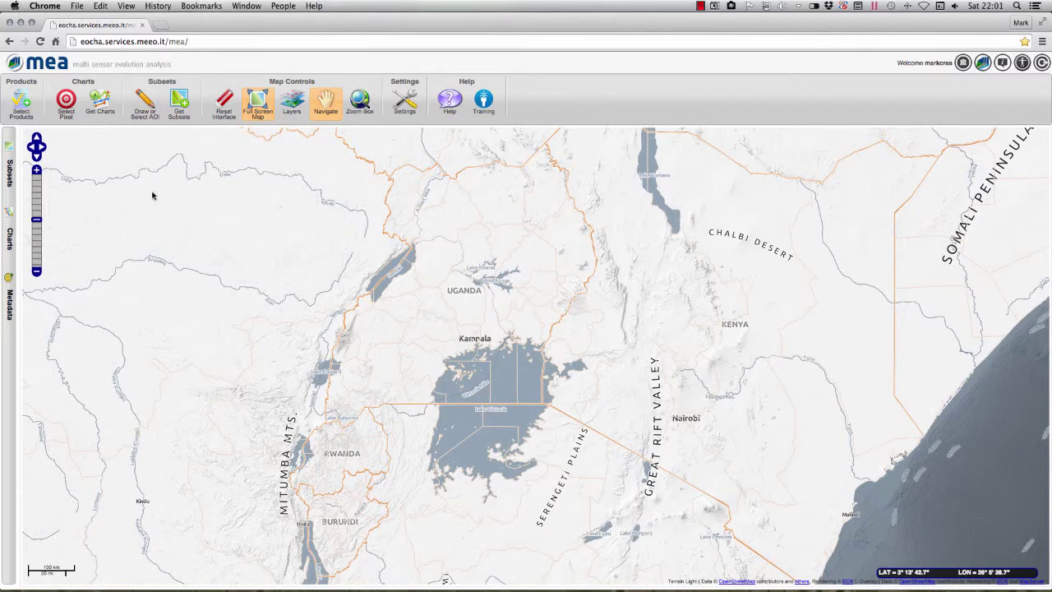
Step: Draw a rectangular area of interest over Kenya, from eastern Lake Victoria and northern Tanzania up to Lake Turkana
left_click(142, 121)
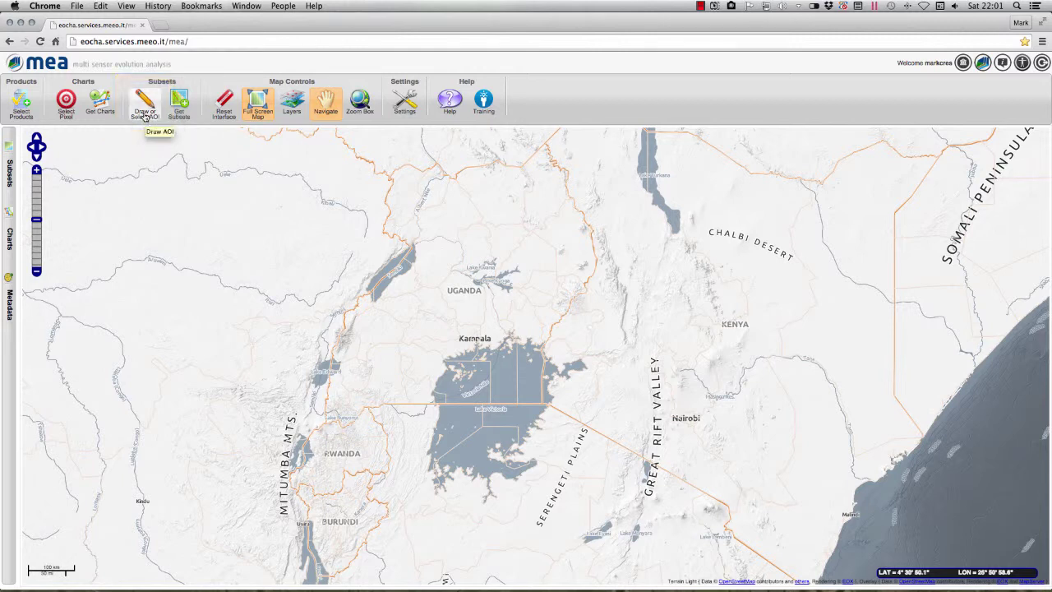
left_click(144, 109)
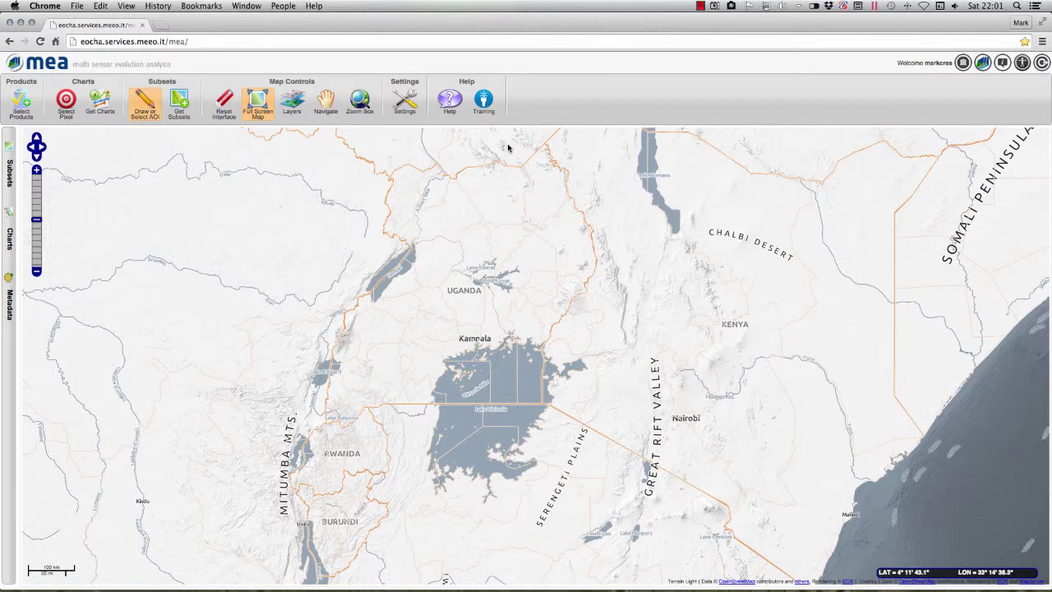
left_click_drag(506, 144, 605, 268)
left_click_drag(741, 391, 917, 552)
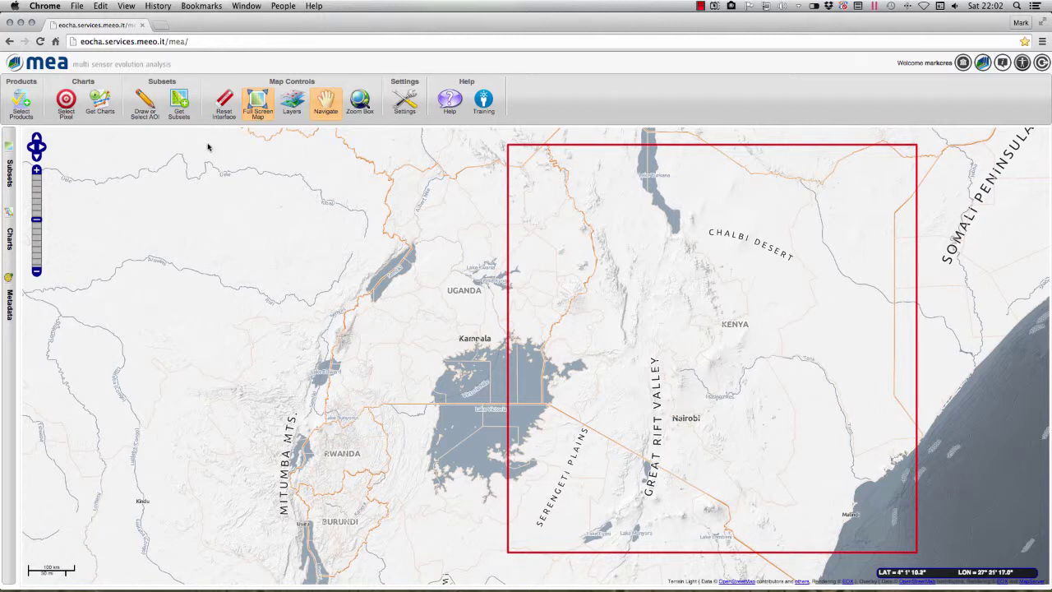
Step: Retrieve the product subsets for the area and overlay the Inferred Maximum Air Temperature subset on the map
left_click(179, 111)
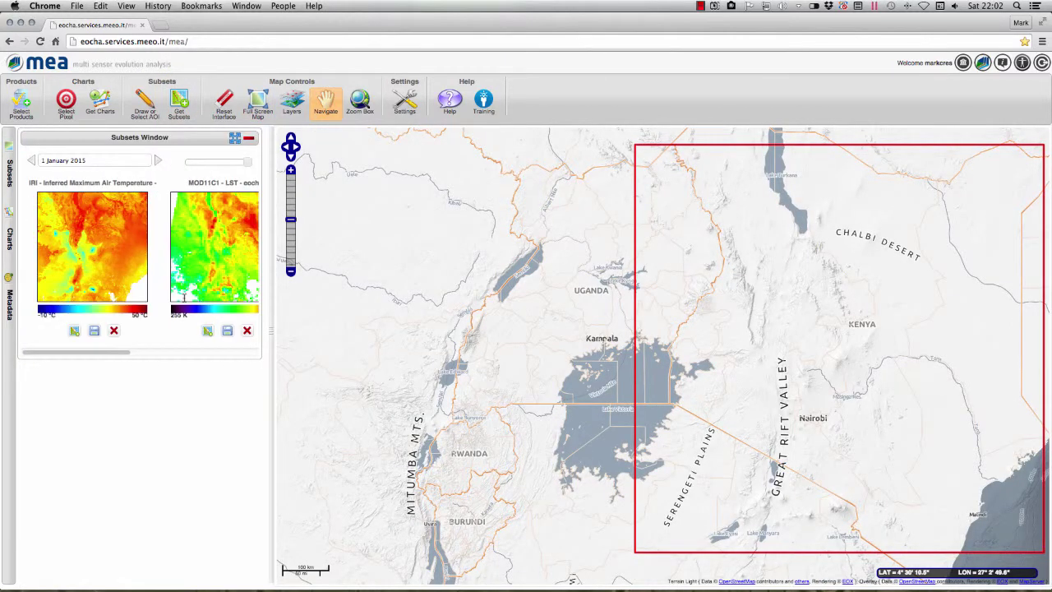
mouse_move(118, 355)
left_mouse_down()
mouse_move(189, 356)
mouse_move(104, 358)
left_mouse_up()
left_click(74, 331)
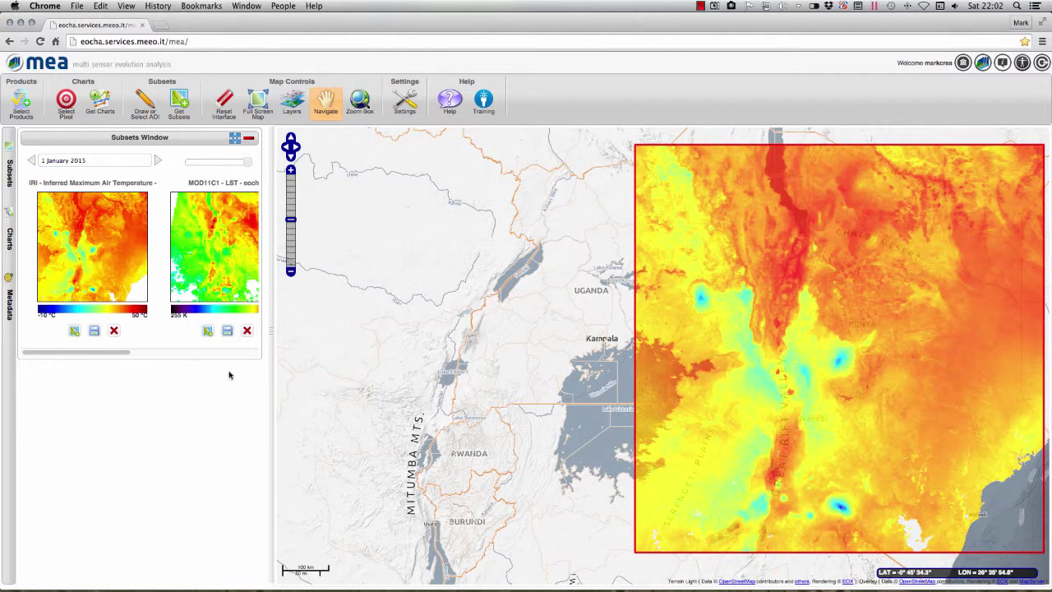
Step: Download the Inferred Maximum Air Temperature subset for 1 January 2015, extract the archive and open its folder
left_click(94, 331)
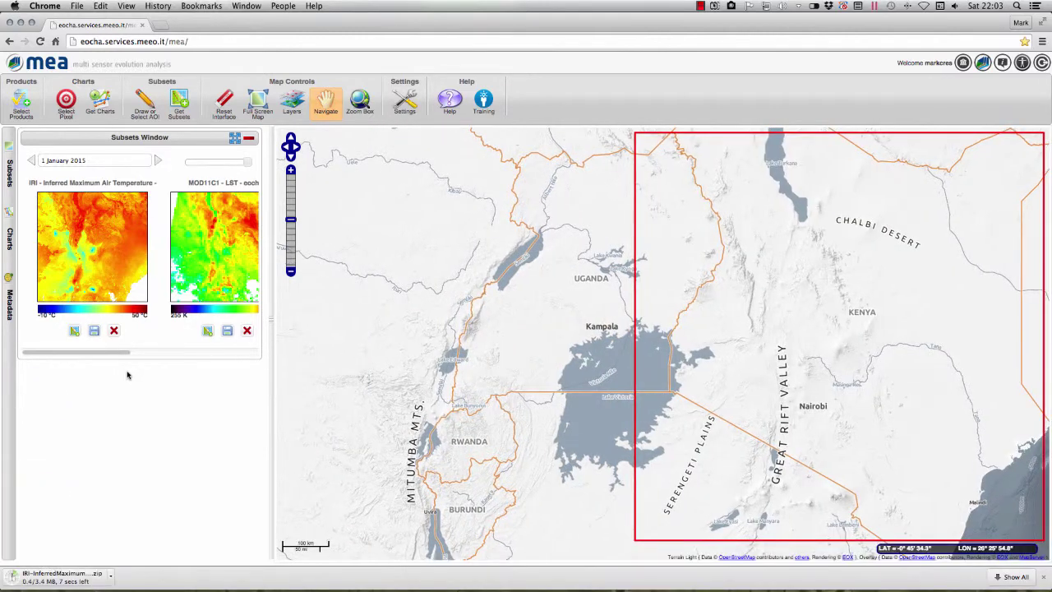
left_click(111, 579)
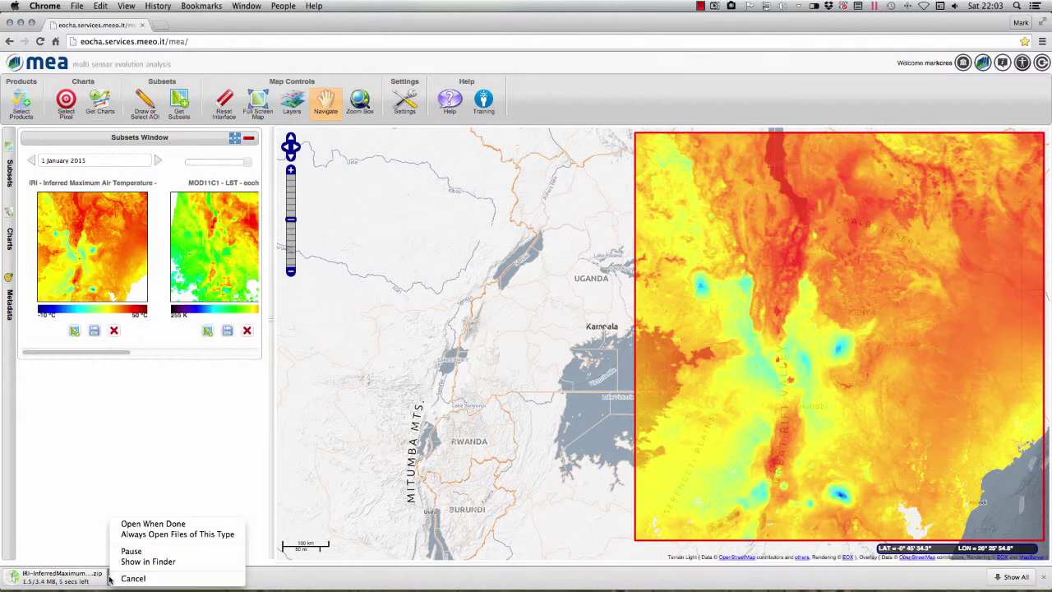
left_click(153, 526)
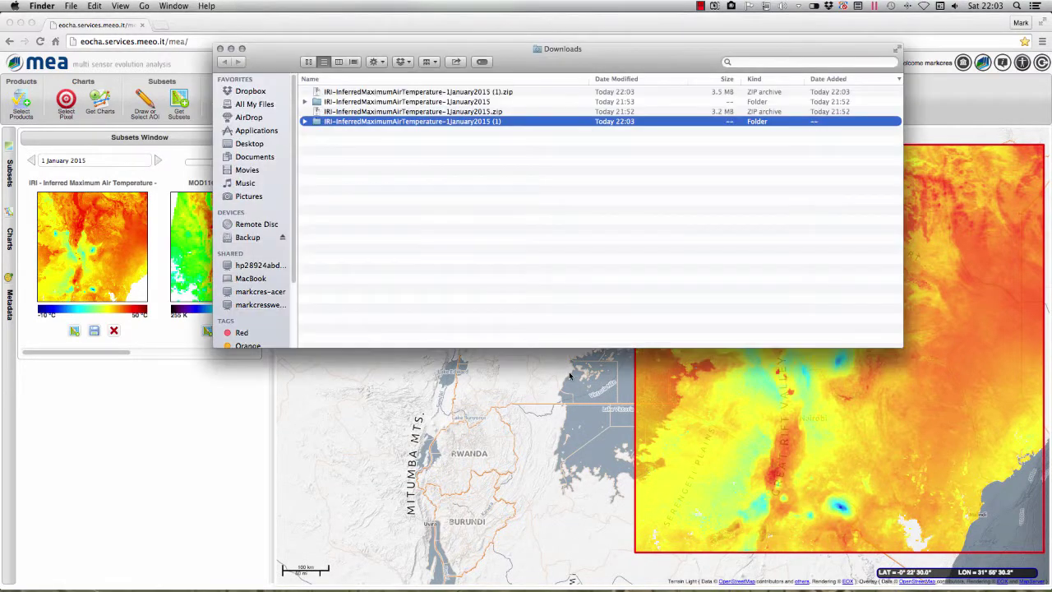
double_click(468, 124)
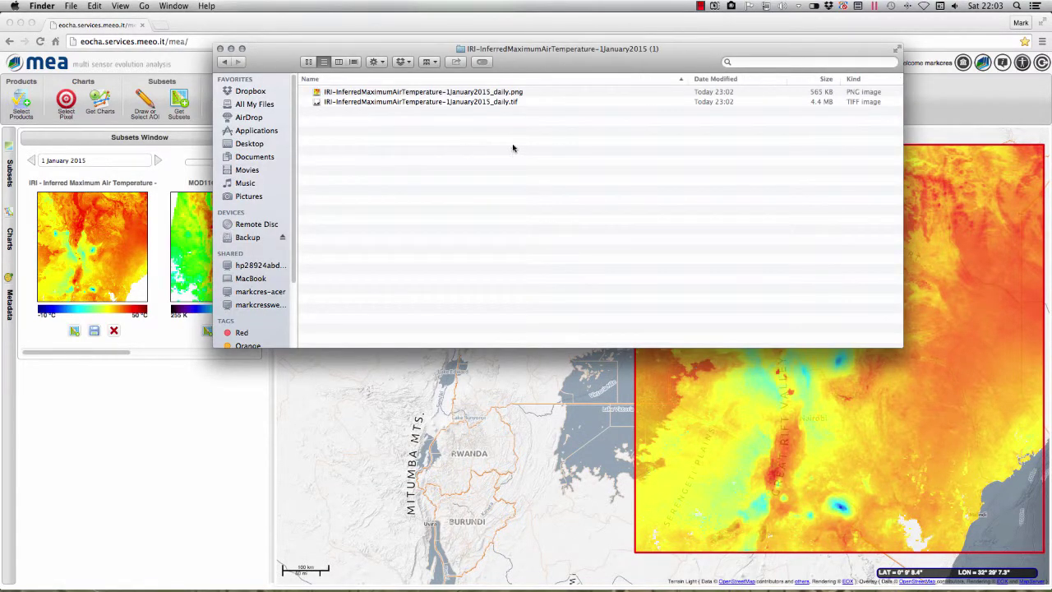
Step: Move IRI-InferredMaximumAirTemperature-1January2015_daily.tif into the EOCHA folder on the desktop and close the download folder
left_click(20, 23)
left_click_drag(592, 60, 472, 63)
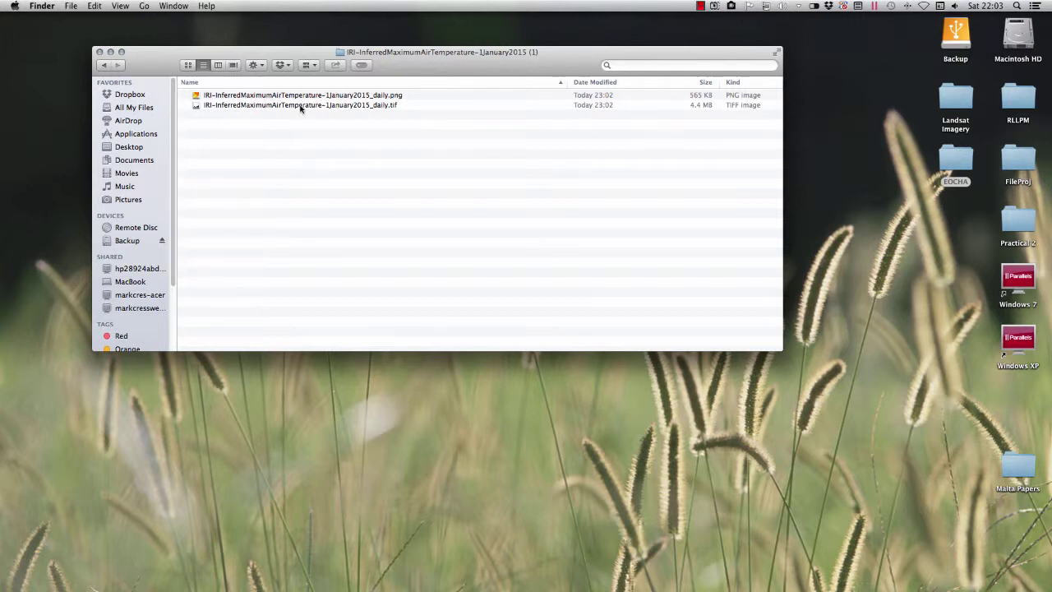
left_click_drag(300, 107, 978, 167)
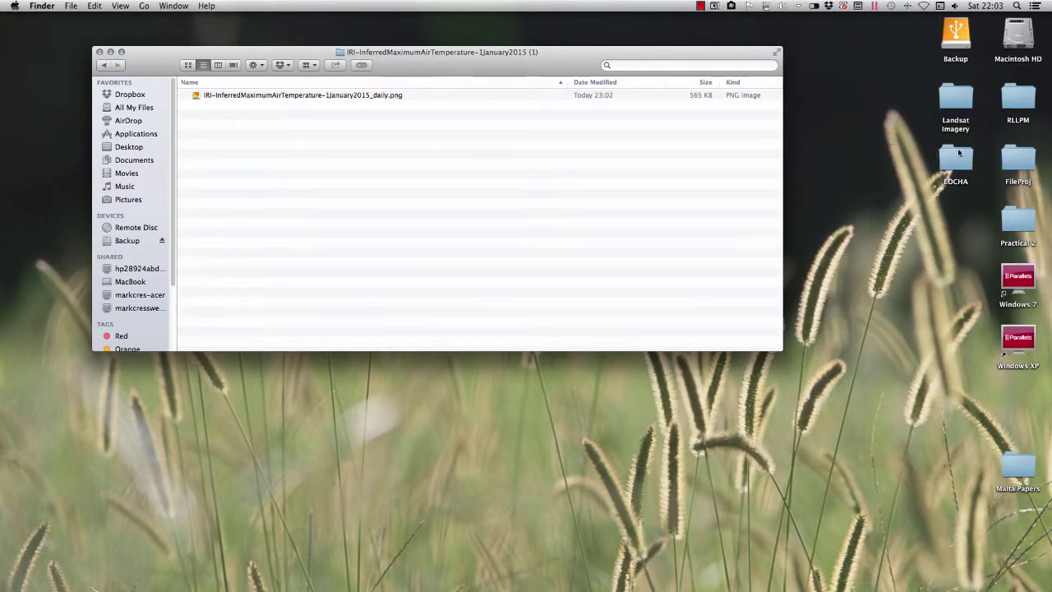
left_click(101, 53)
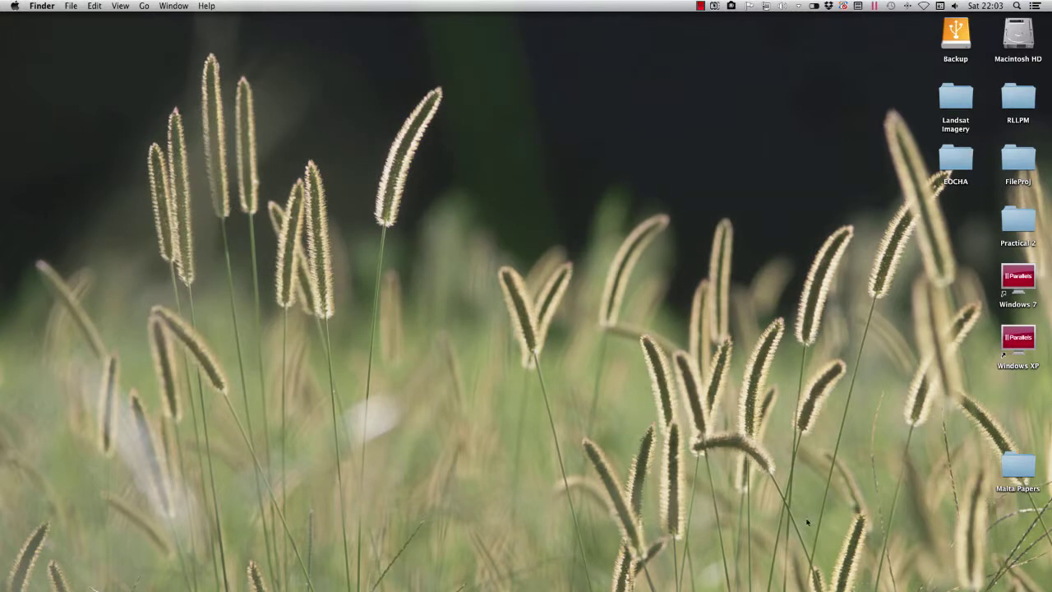
Step: Switch to ArcMap and add IRI-InferredMaximumAirTemperature-1January2015_daily.tif from the EOCHA folder to the map, building its pyramids
mouse_move(780, 586)
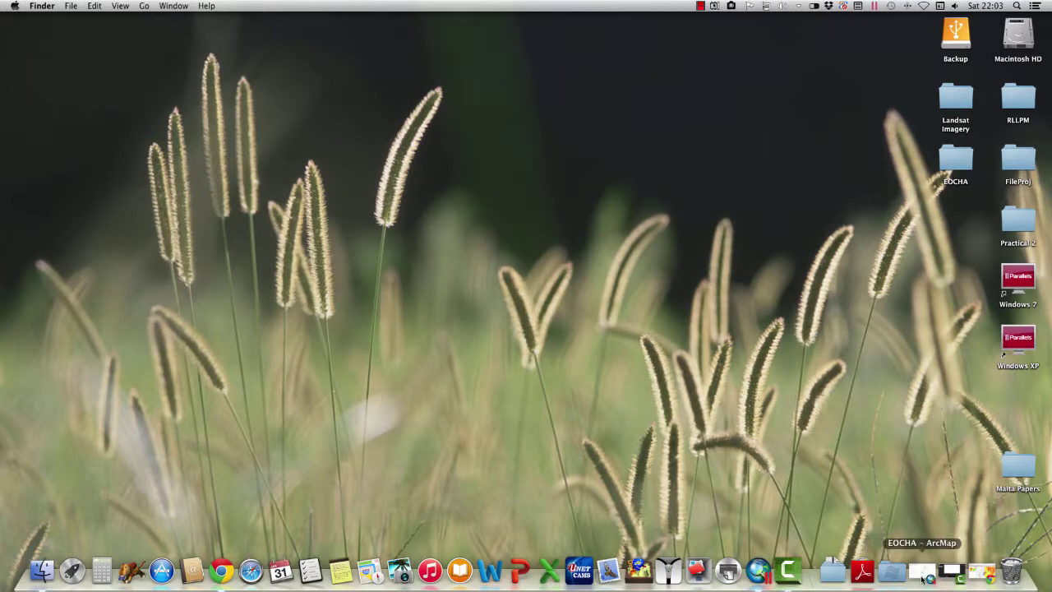
left_click(922, 572)
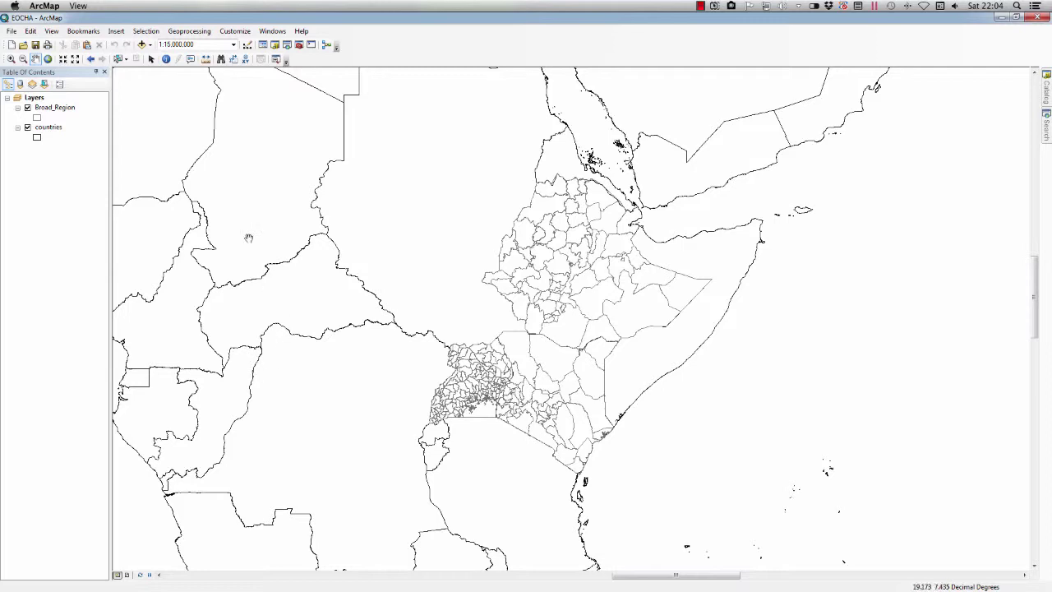
left_click(150, 45)
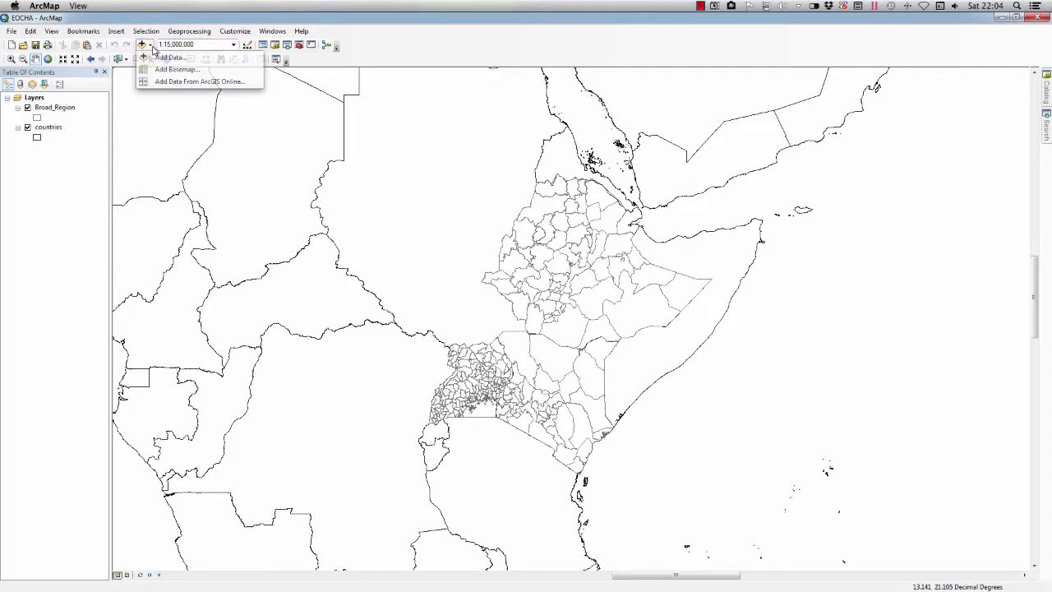
left_click(158, 59)
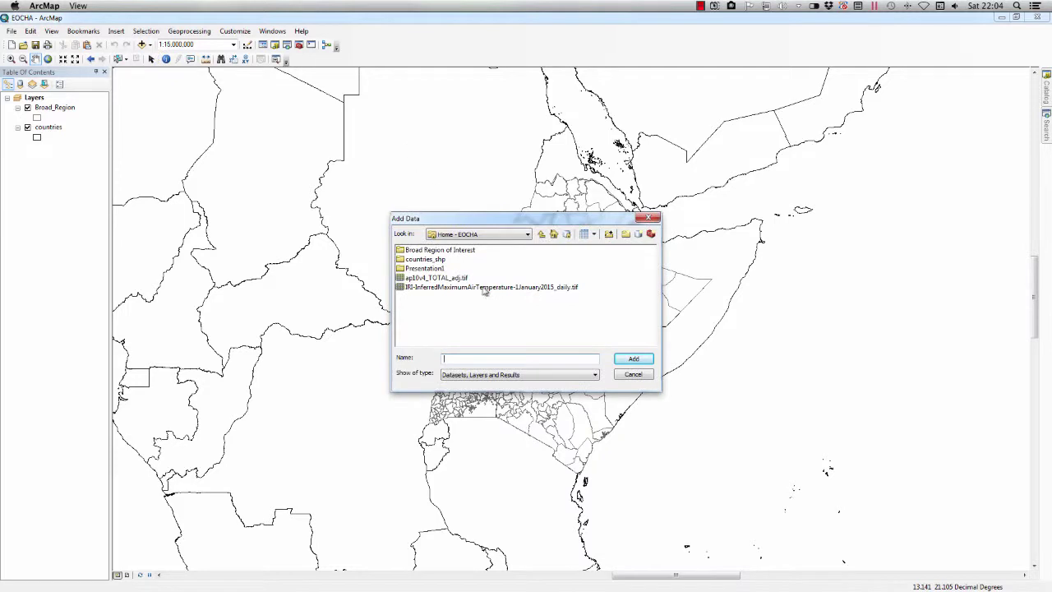
left_click(491, 287)
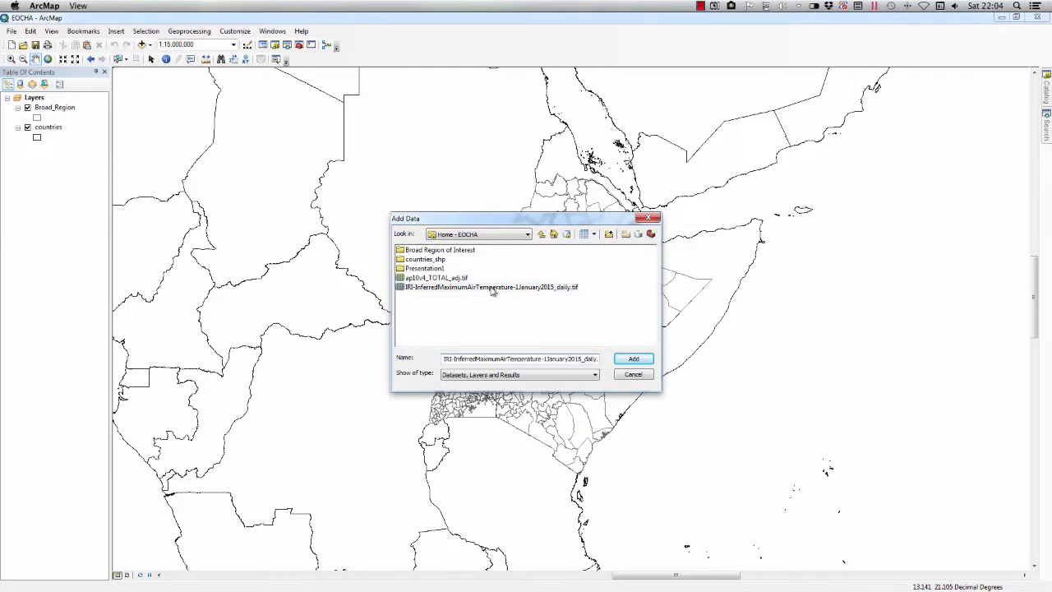
left_click(645, 361)
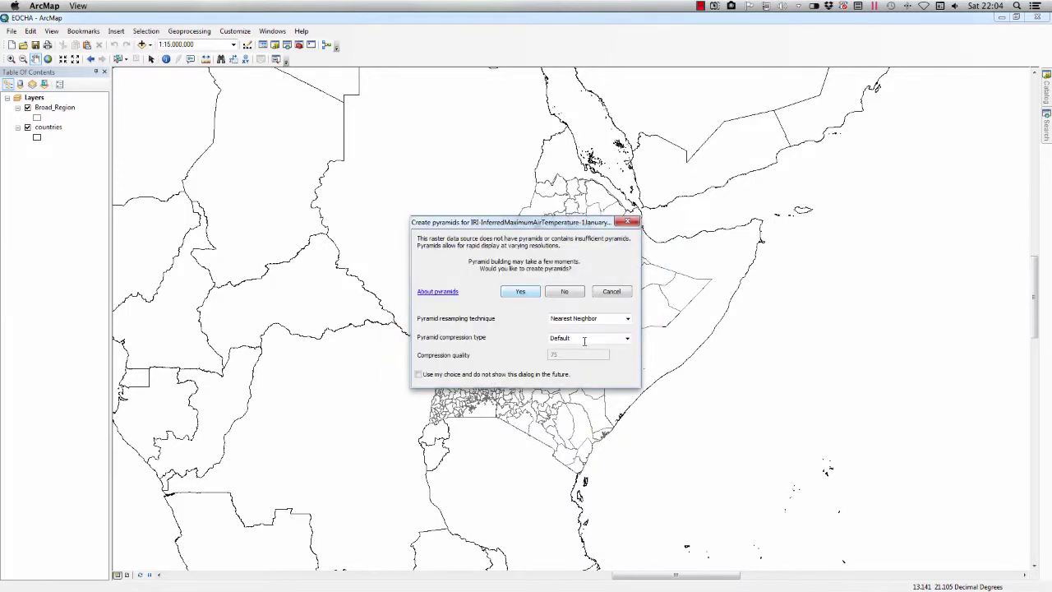
left_click(521, 291)
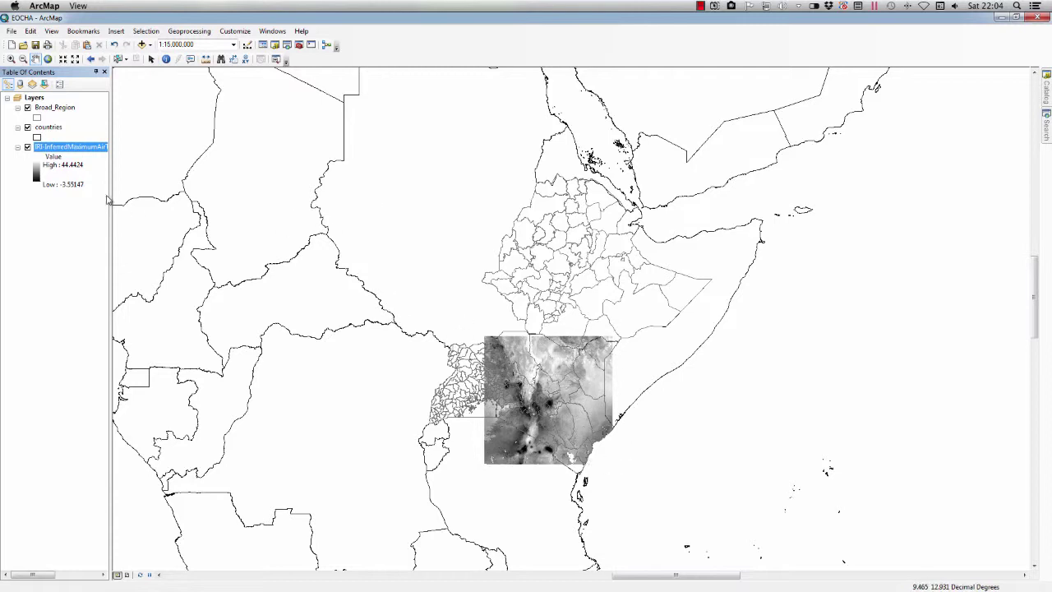
Step: Apply the blue-yellow-red color ramp to the stretched temperature raster layer and zoom the map to its extent over Kenya
double_click(82, 149)
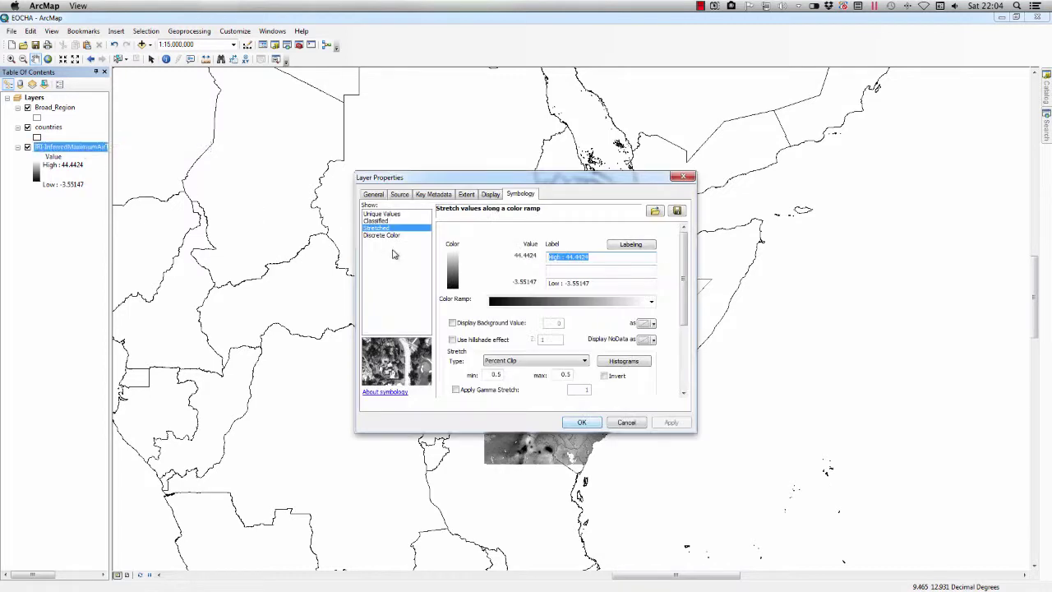
left_click(651, 301)
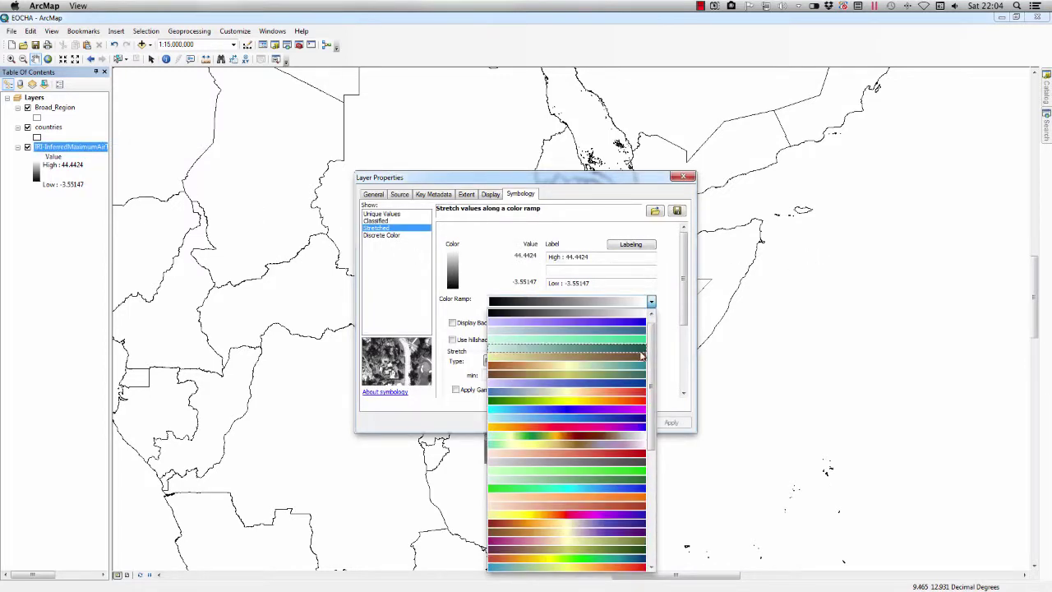
left_click(629, 393)
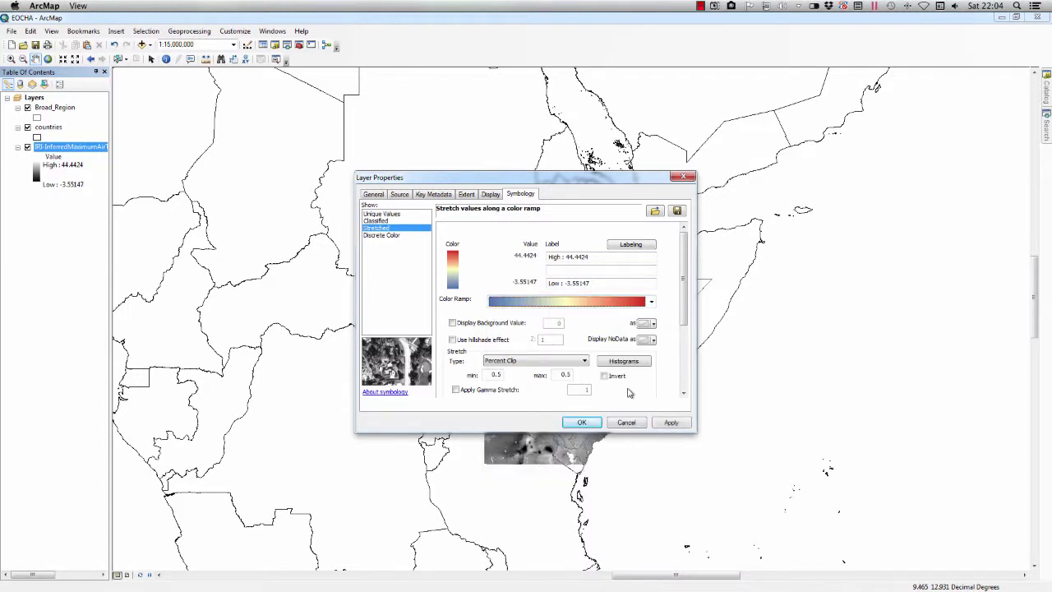
left_click(584, 421)
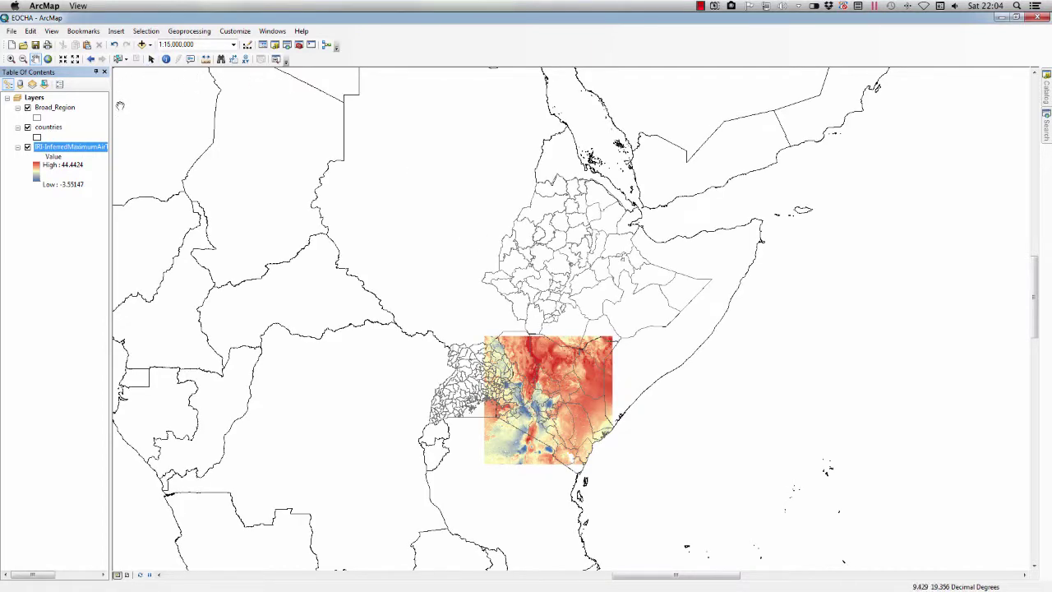
left_click(11, 59)
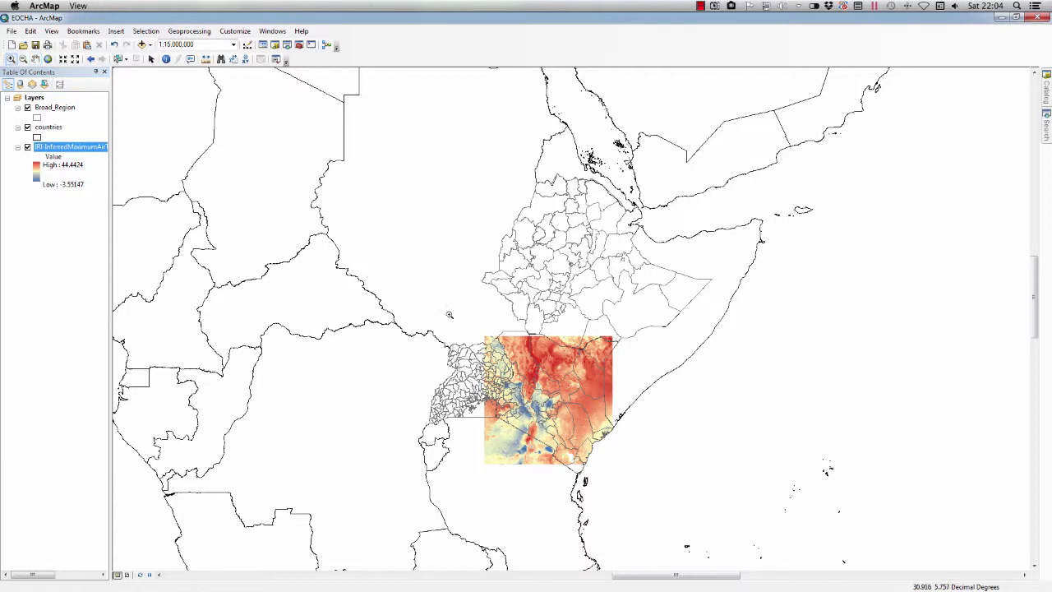
left_click_drag(447, 314, 646, 501)
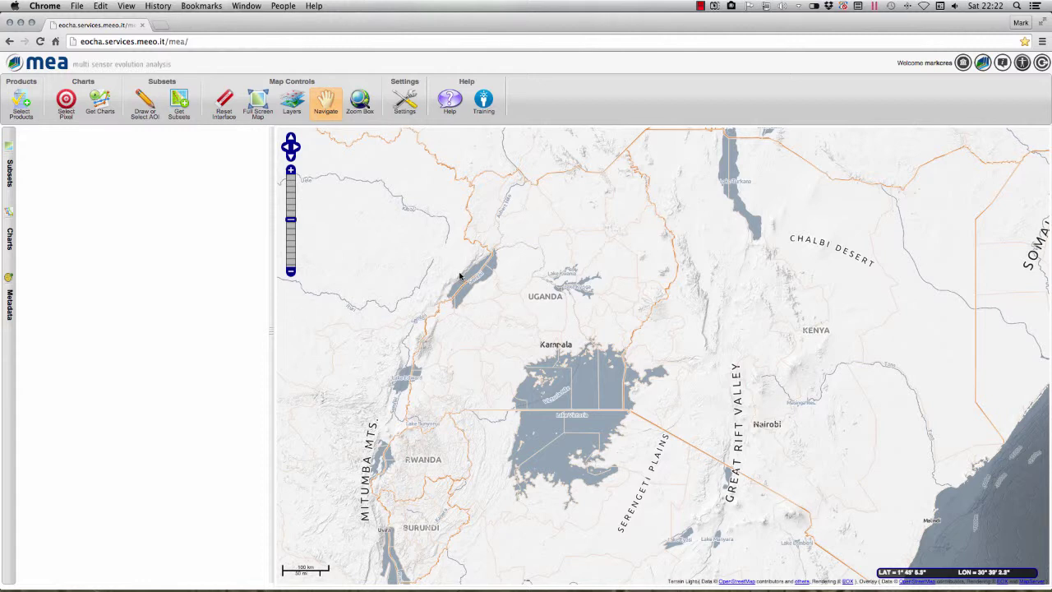
Step: In the MEA portal, review the selected precipitation and temperature products and the start-date filter, and save the product selection
left_click(35, 118)
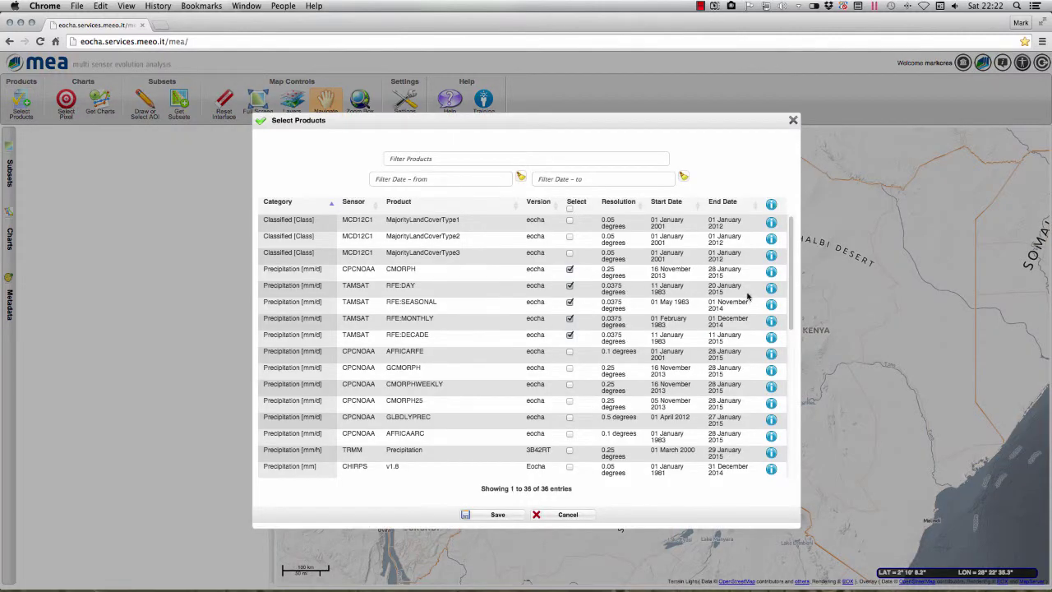
left_click_drag(793, 293, 805, 459)
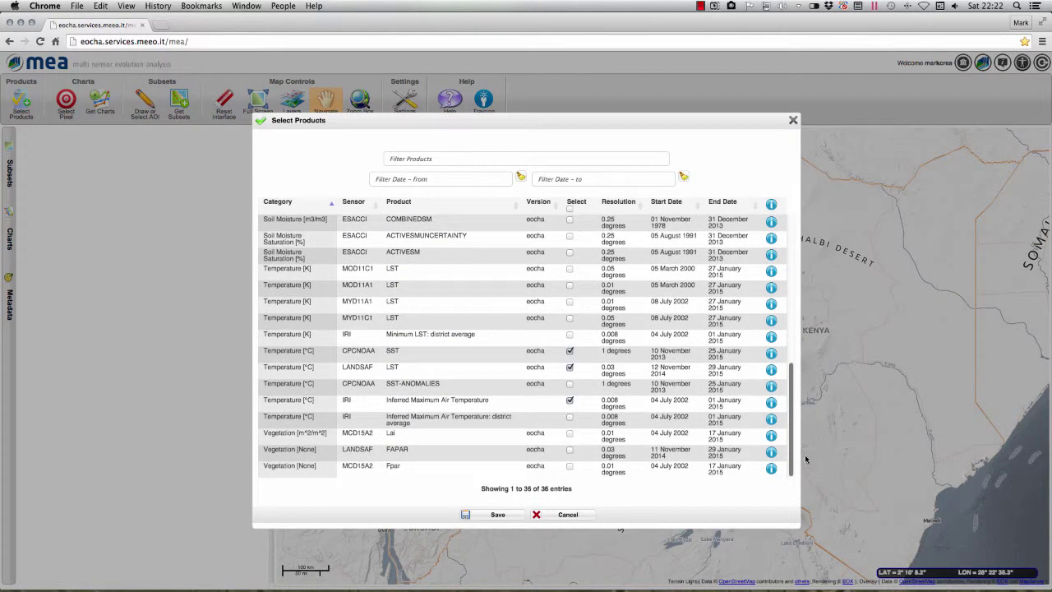
scroll(567, 289, "up", 15)
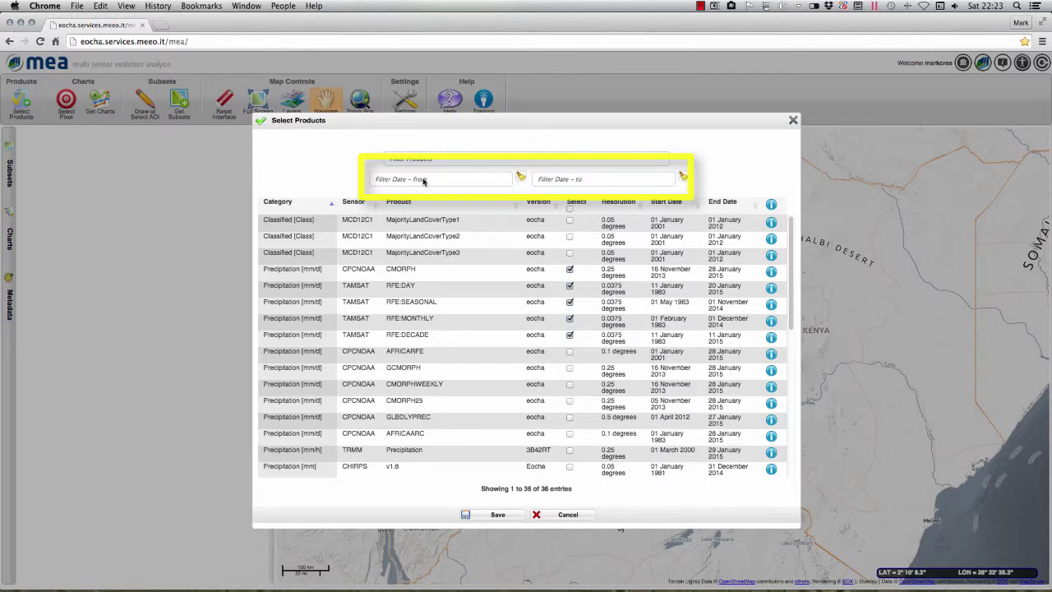
left_click(495, 181)
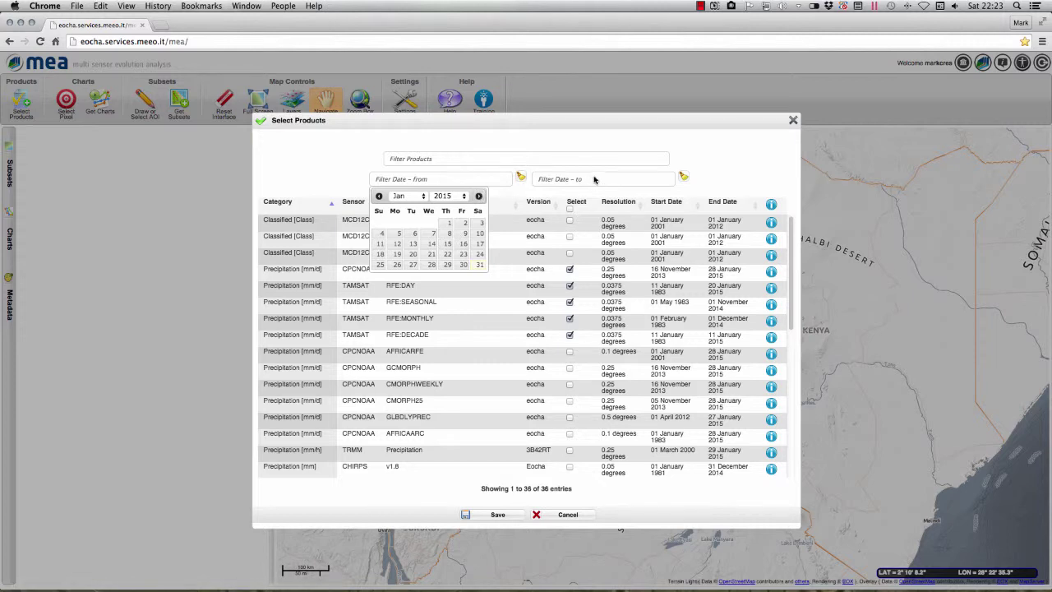
left_click(706, 161)
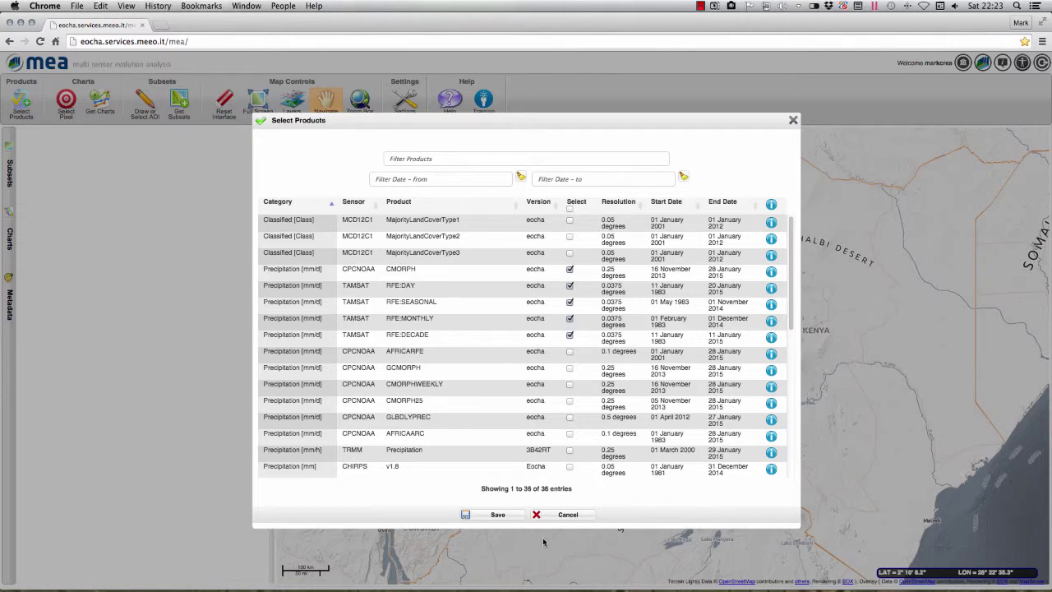
left_click(498, 515)
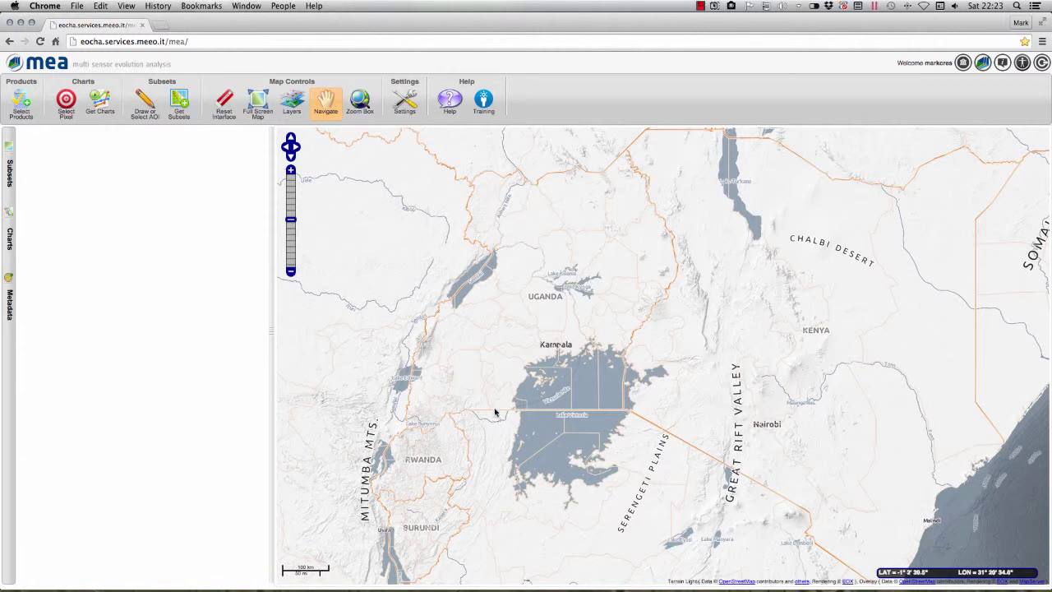
Step: Place the chart pixel in Kenya's southern Rift Valley, west of Nairobi
left_click(702, 412)
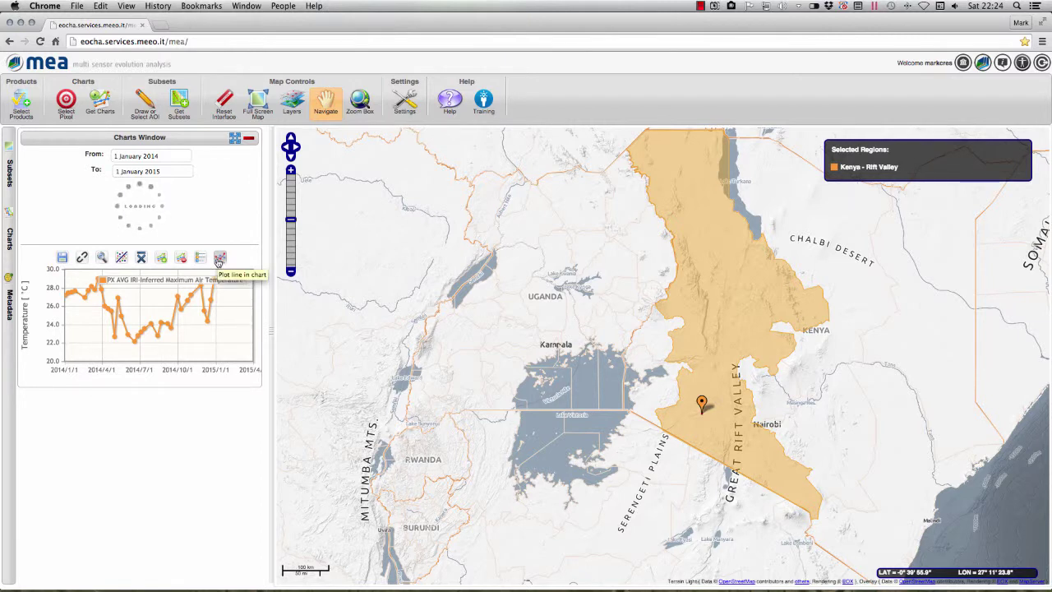
Step: Turn the temperature chart's connecting line off and on again, and do the same with its legend
left_click(218, 260)
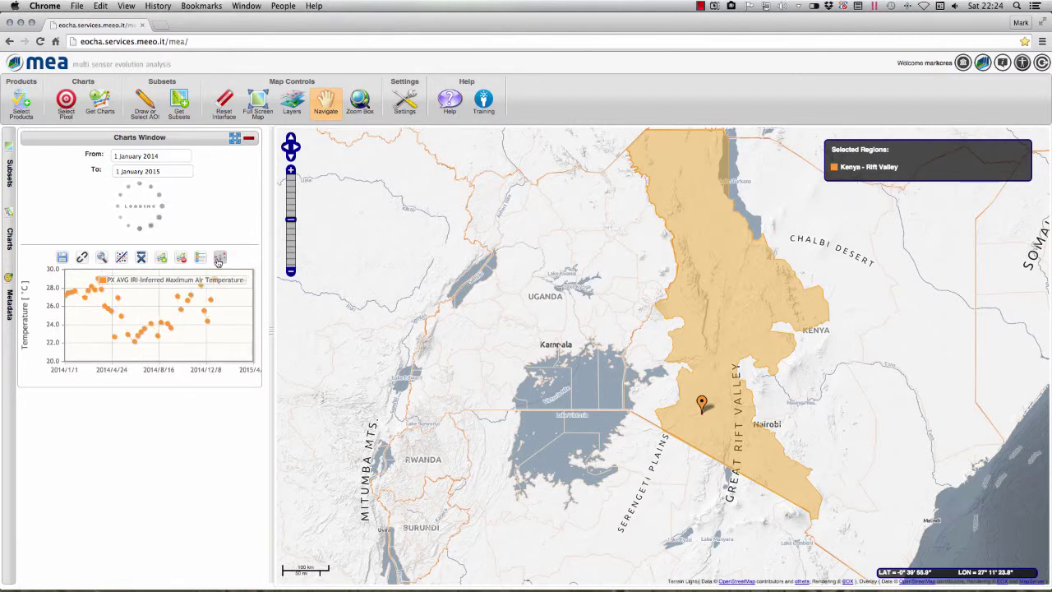
left_click(219, 261)
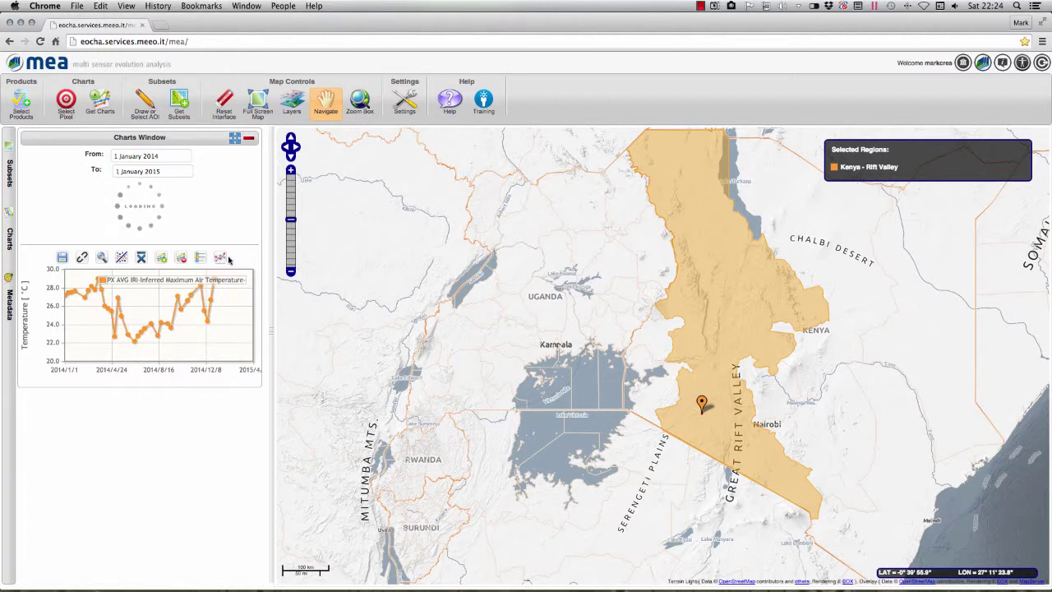
left_click(200, 259)
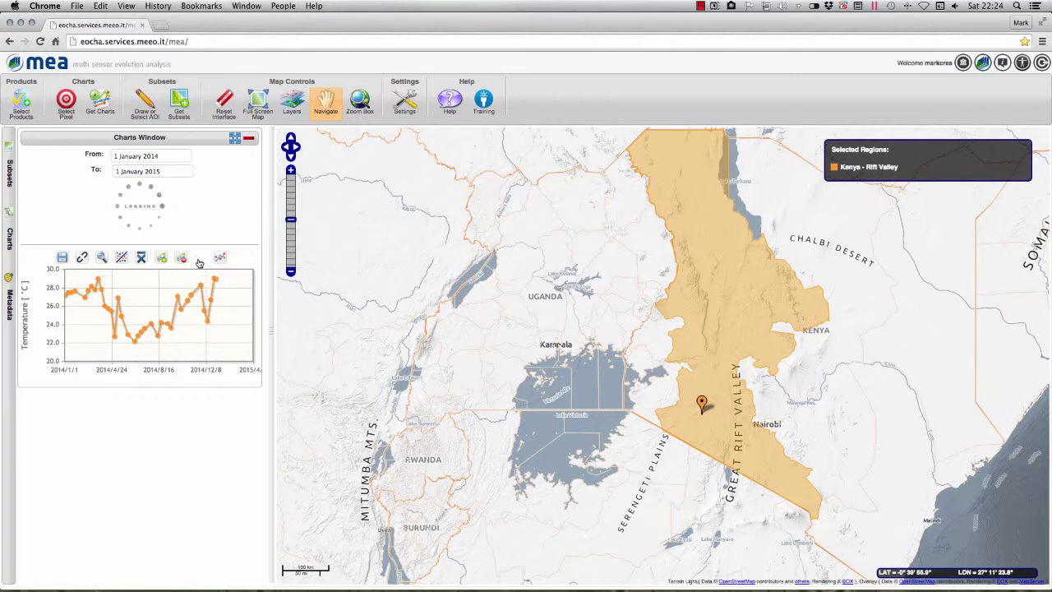
left_click(199, 260)
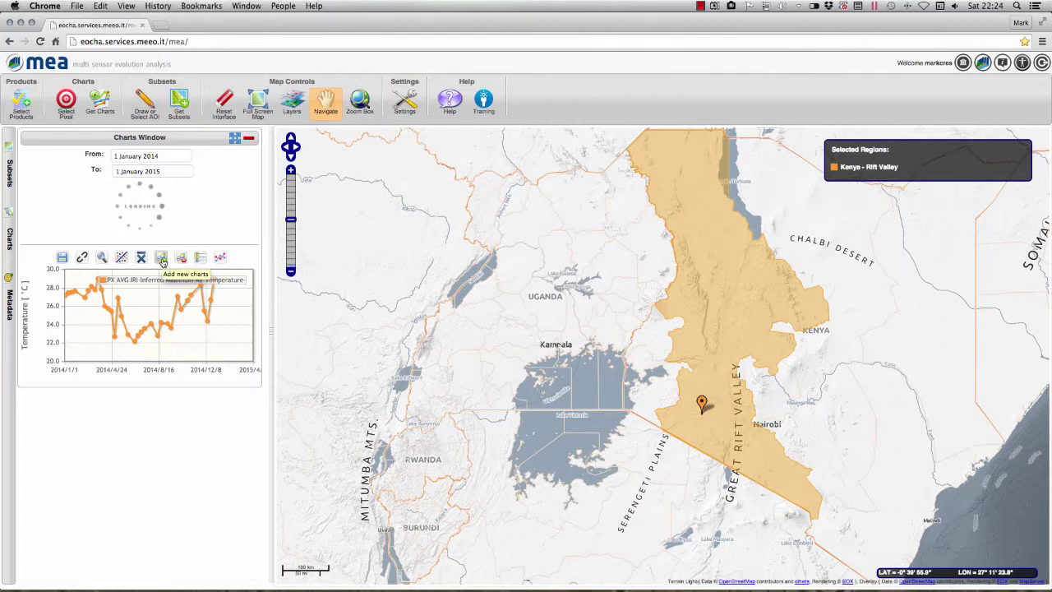
Step: Download the temperature chart data, save it as 142274310089.xml in the EOCHA folder and close the XML page
mouse_move(207, 321)
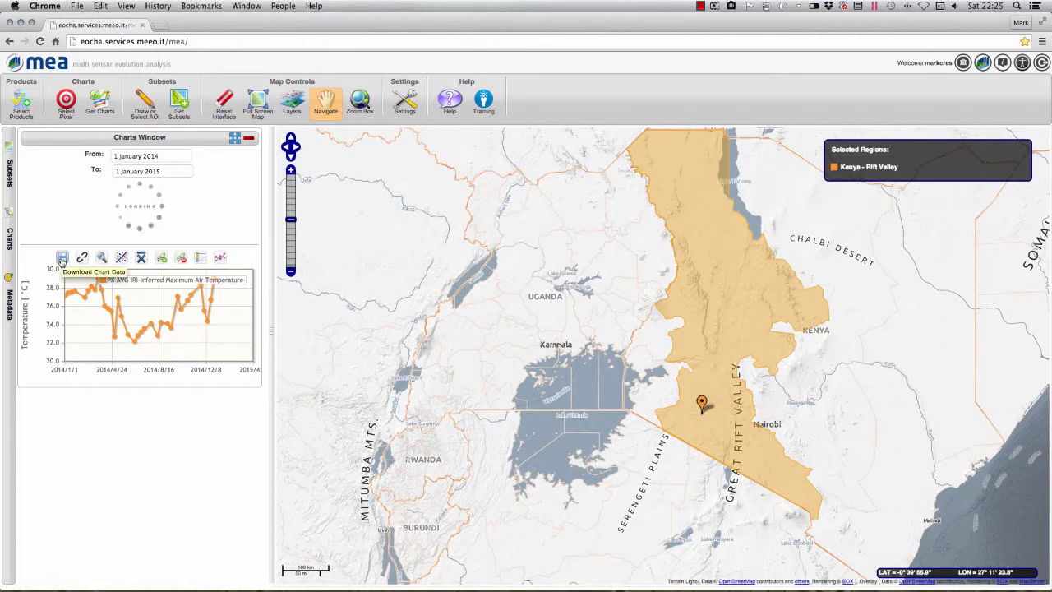
left_click(61, 259)
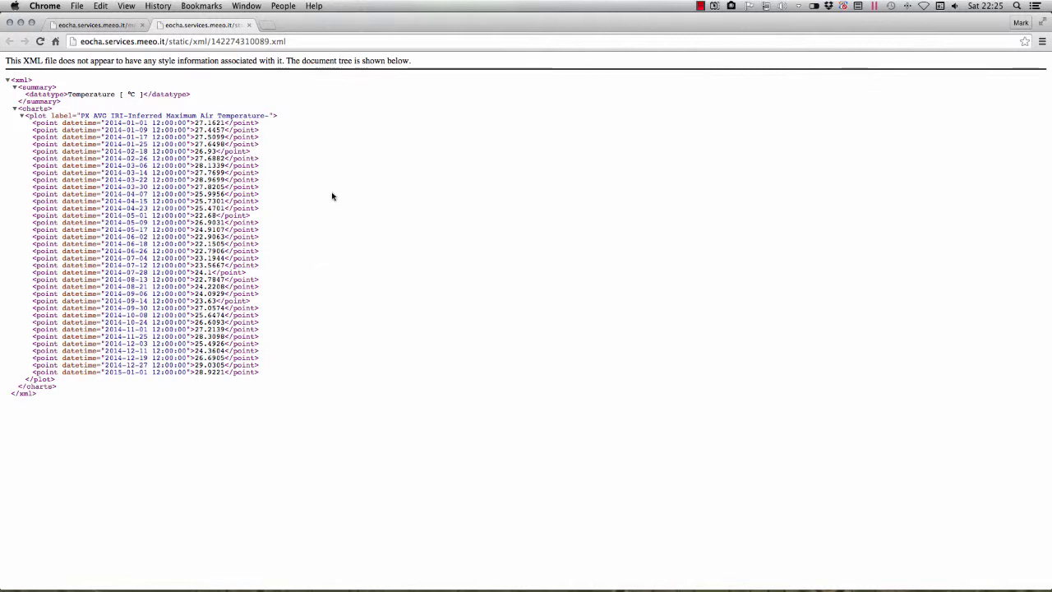
right_click(305, 193)
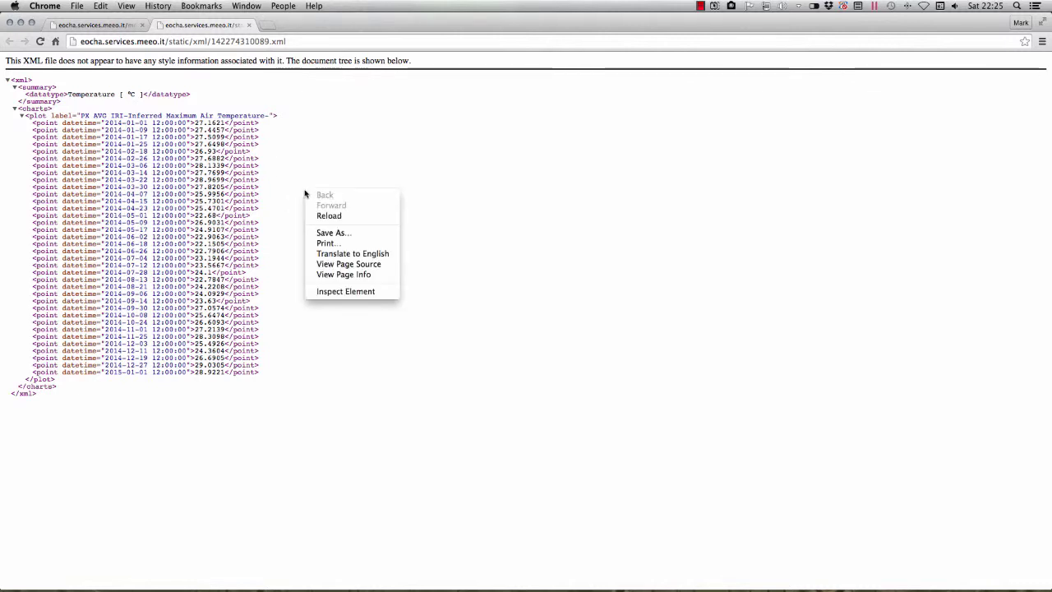
left_click(330, 233)
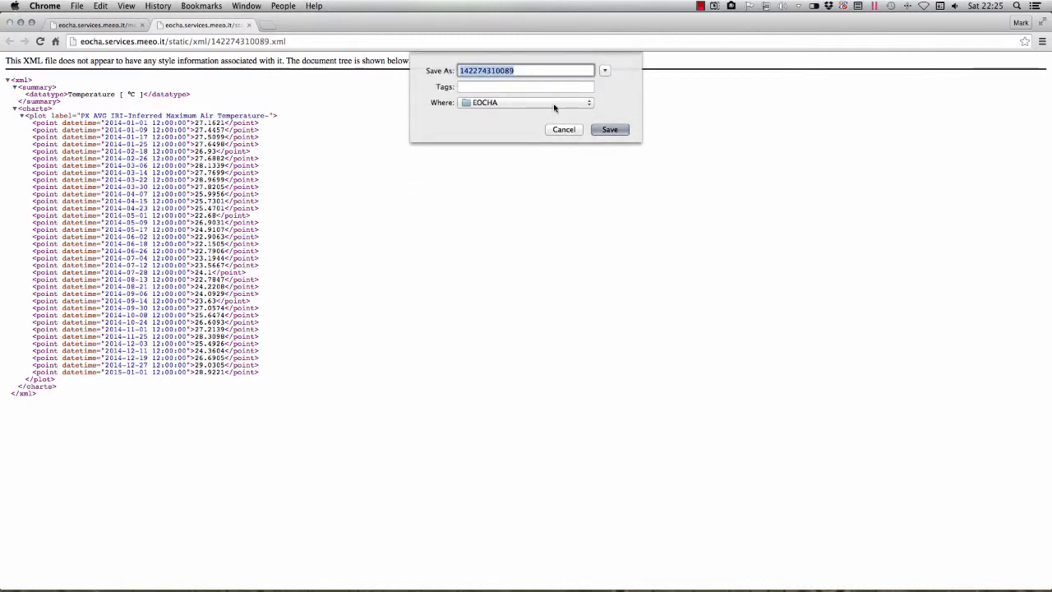
left_click(609, 131)
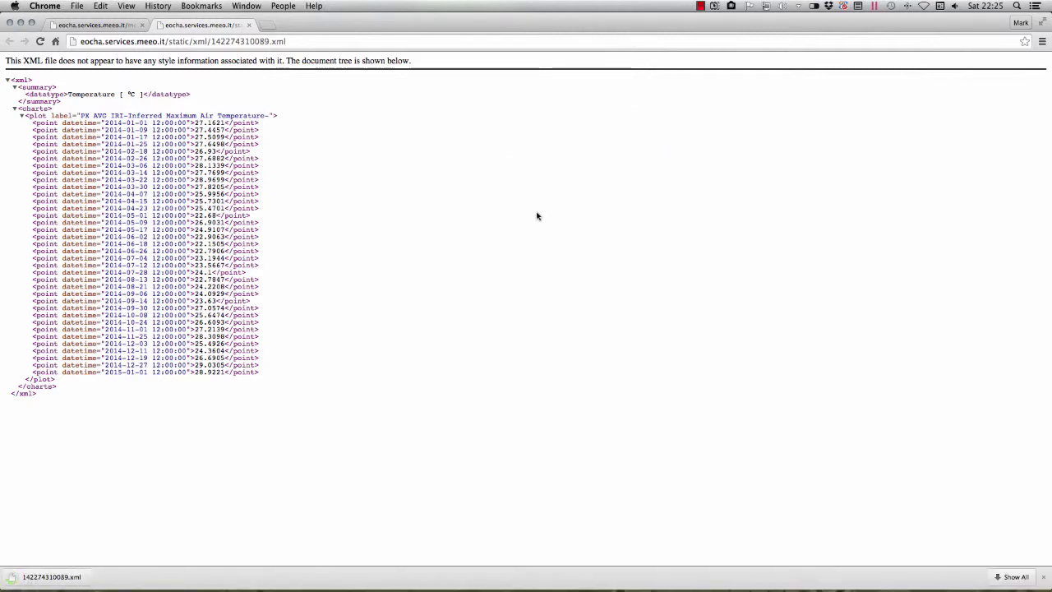
left_click(248, 24)
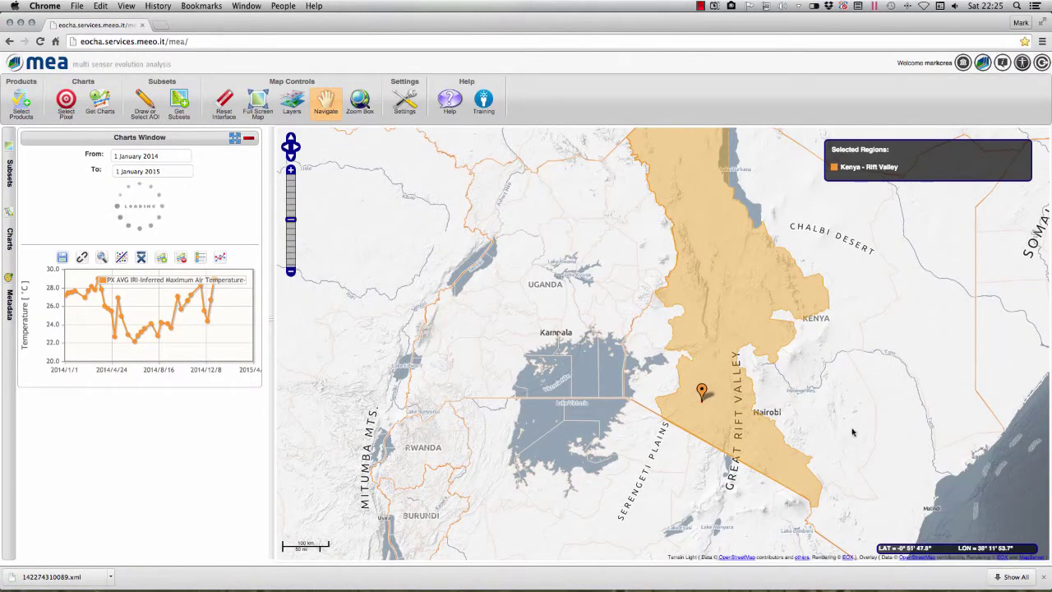
Step: Switch to the blank Excel workbook and import 142274310089.xml from the EOCHA desktop folder as an XML table starting at cell A1
mouse_move(534, 579)
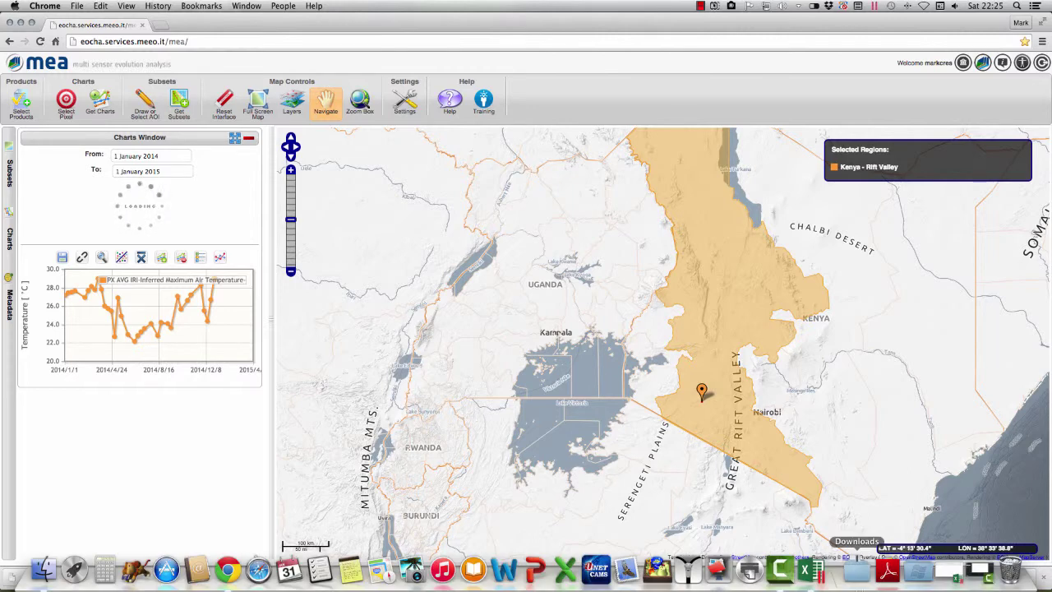
left_click(951, 573)
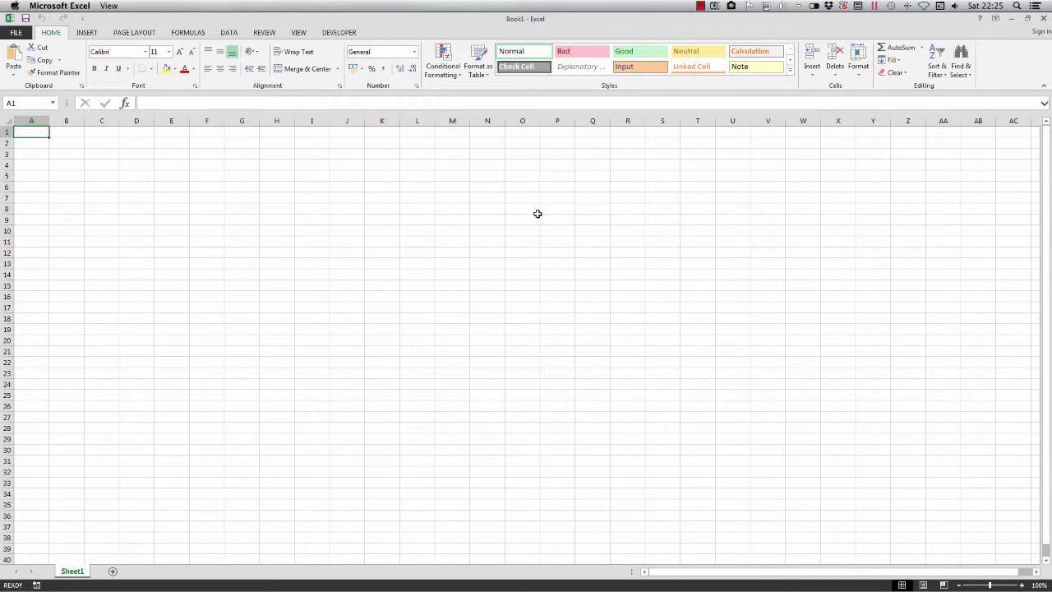
left_click(349, 36)
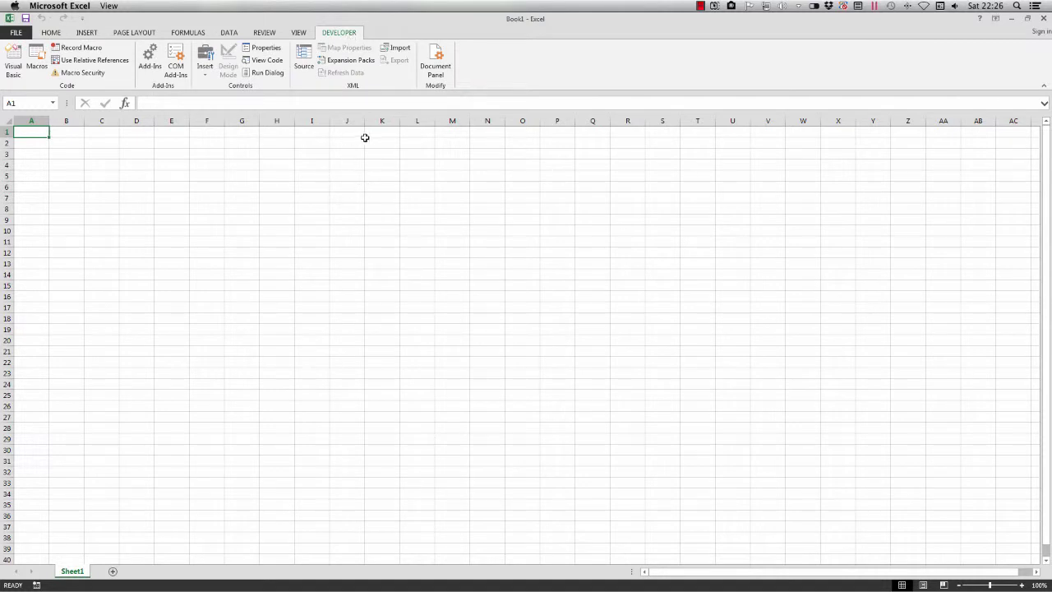
left_click(400, 51)
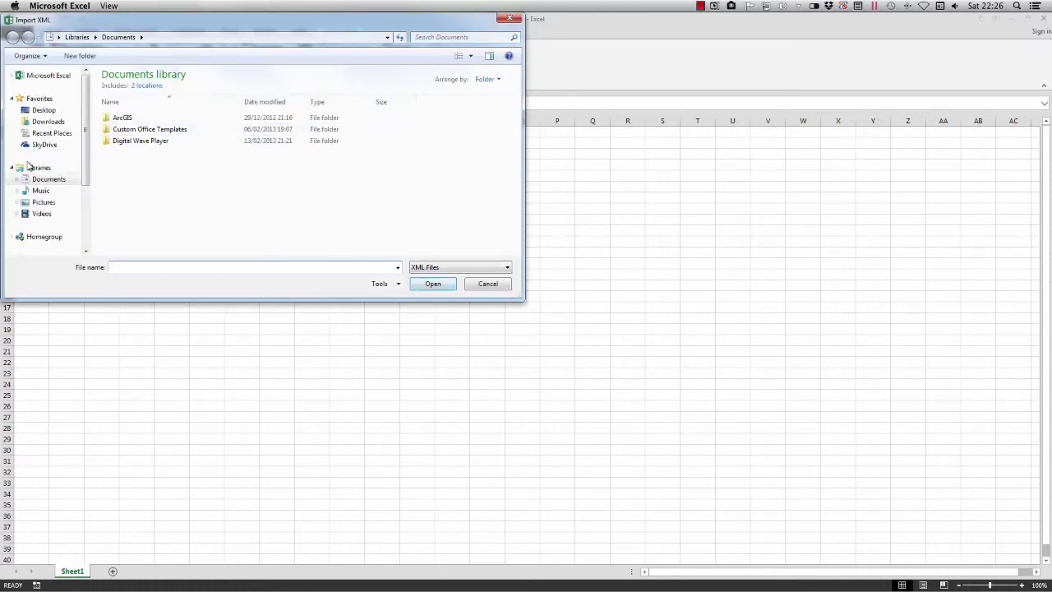
scroll(89, 204, "down", 1)
scroll(88, 204, "down", 3)
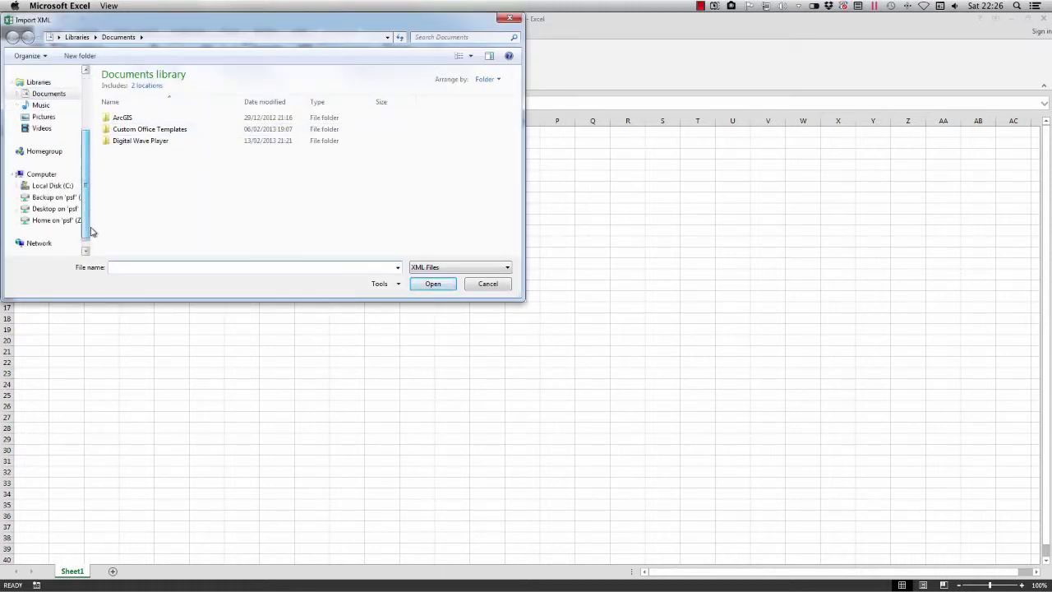
left_click(54, 209)
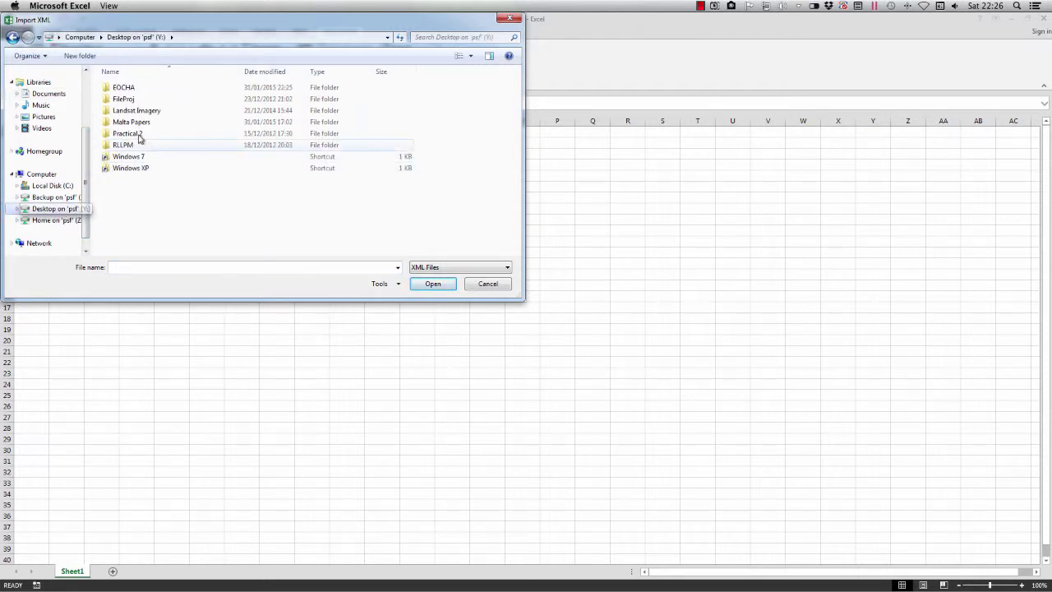
double_click(125, 88)
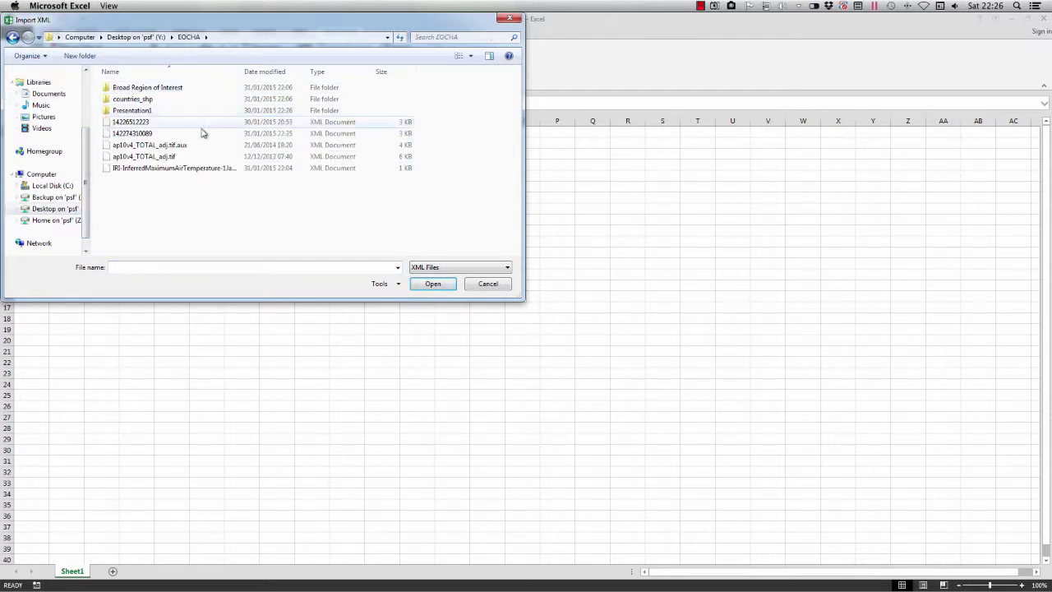
left_click(151, 135)
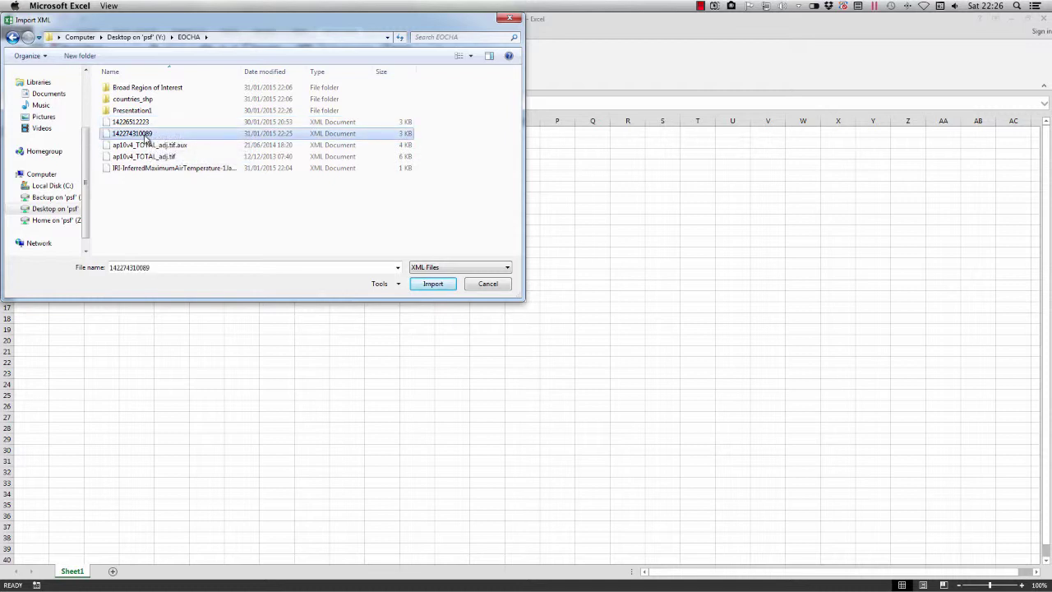
left_click(440, 284)
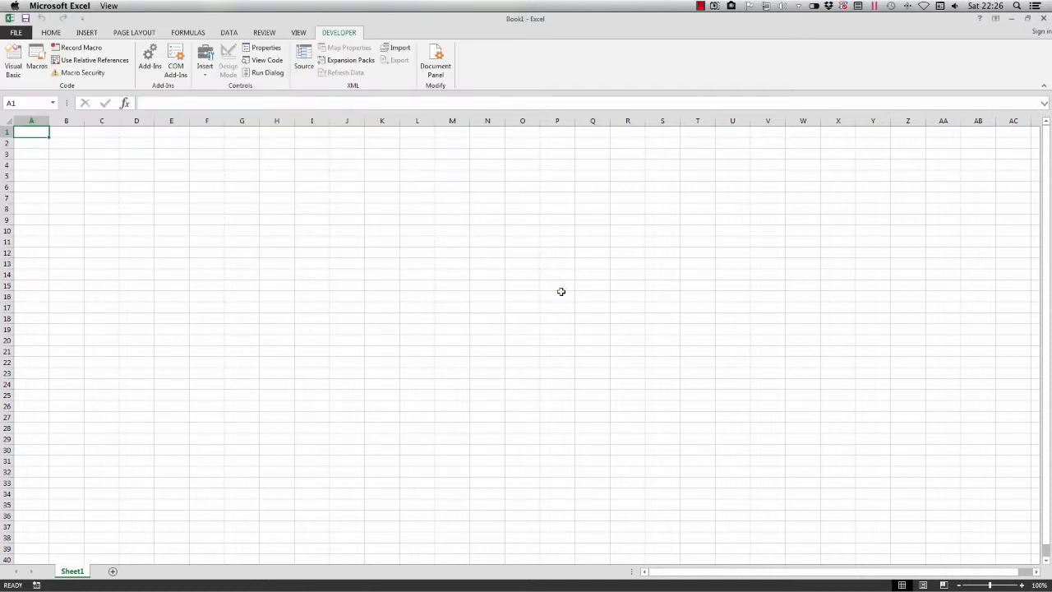
left_click(530, 319)
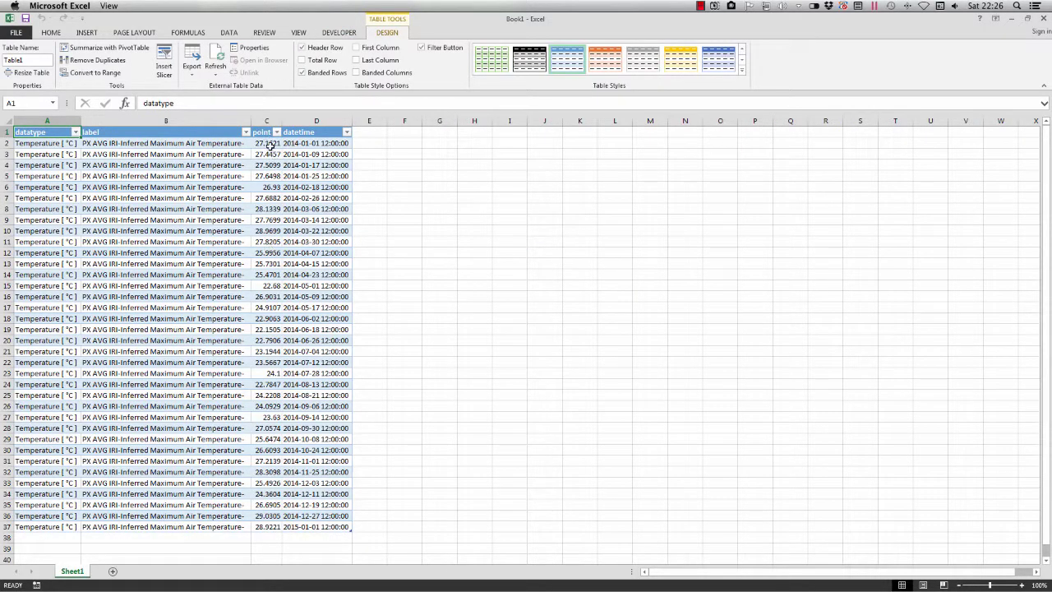
Step: Insert a 2-D line chart of the point values in C2:C37 and move it to a new sheet named Chart1
left_click_drag(265, 143, 277, 528)
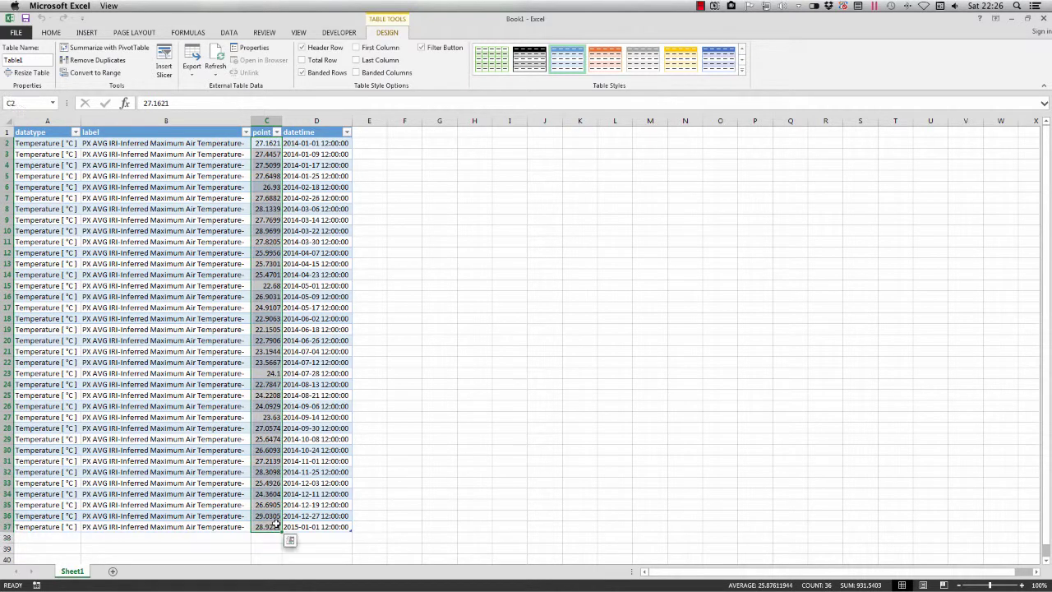
left_click(86, 33)
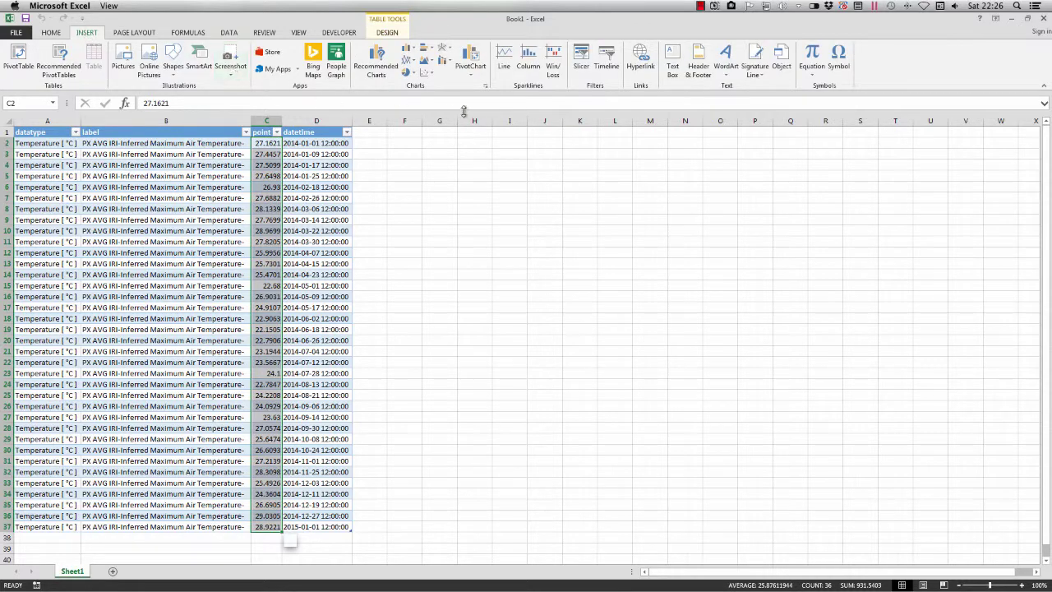
left_click(408, 61)
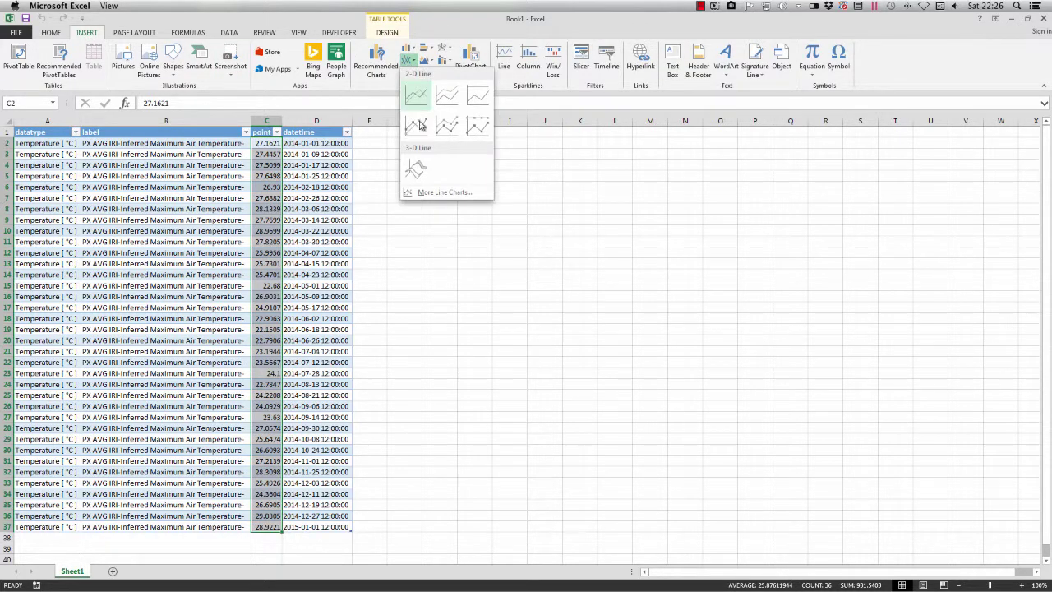
left_click(415, 103)
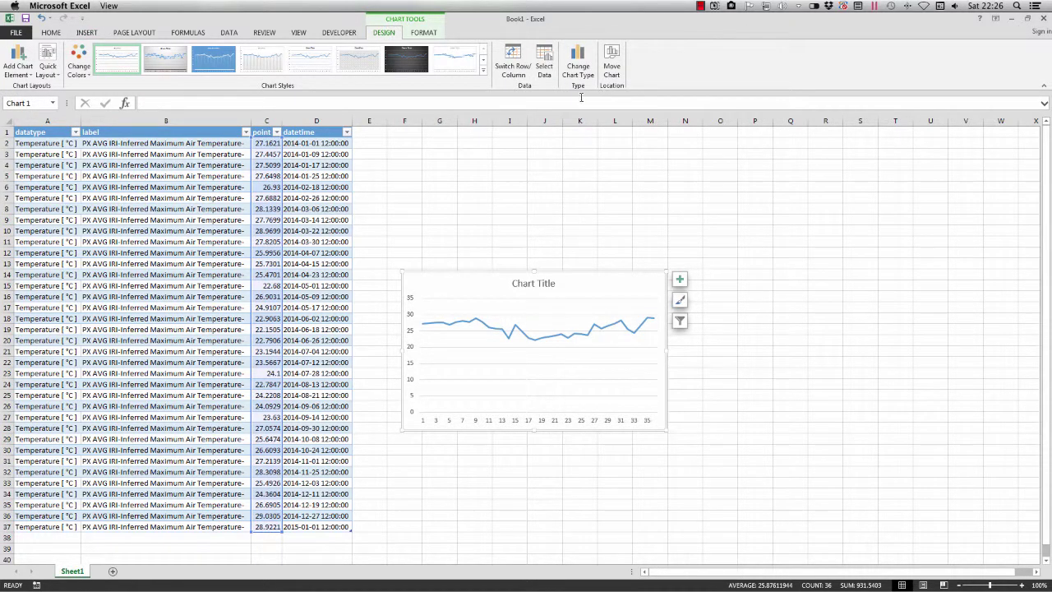
left_click(611, 65)
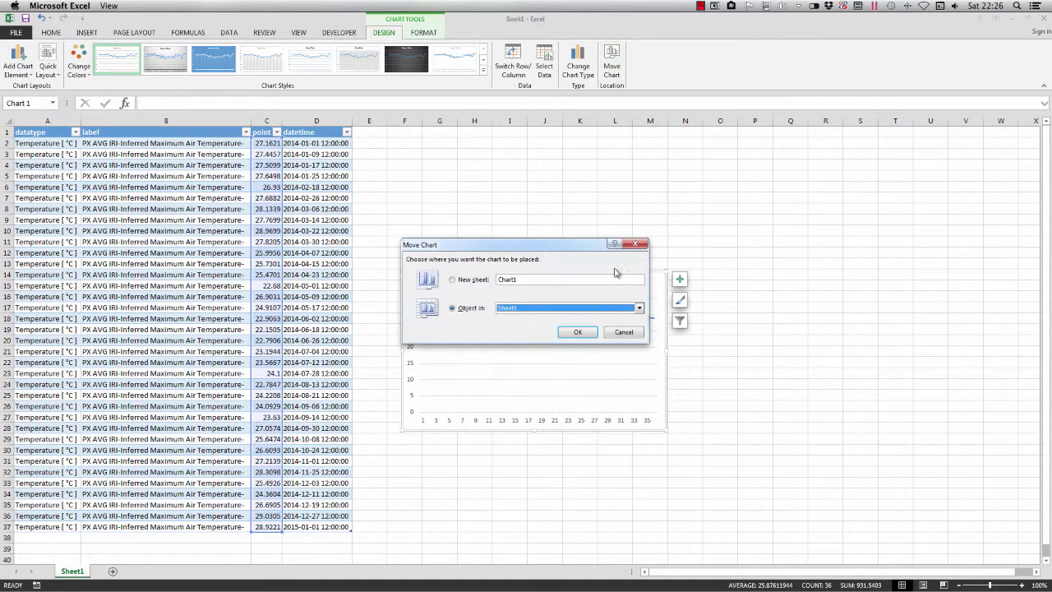
left_click(472, 280)
left_click(577, 331)
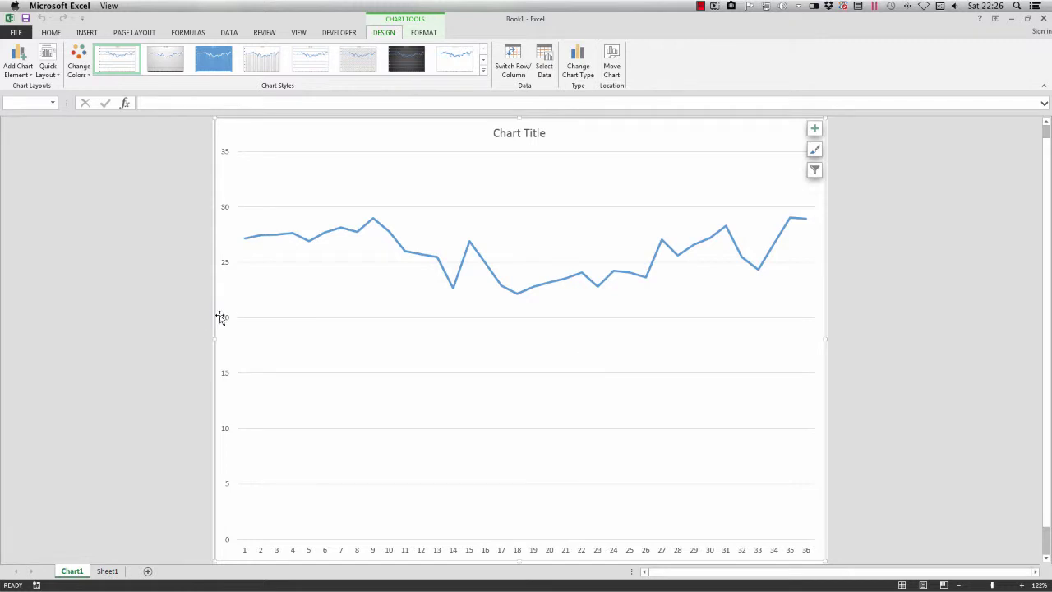
Step: Set the chart's horizontal axis labels to the datetime values in Sheet1 cells D2:D37
left_click(544, 65)
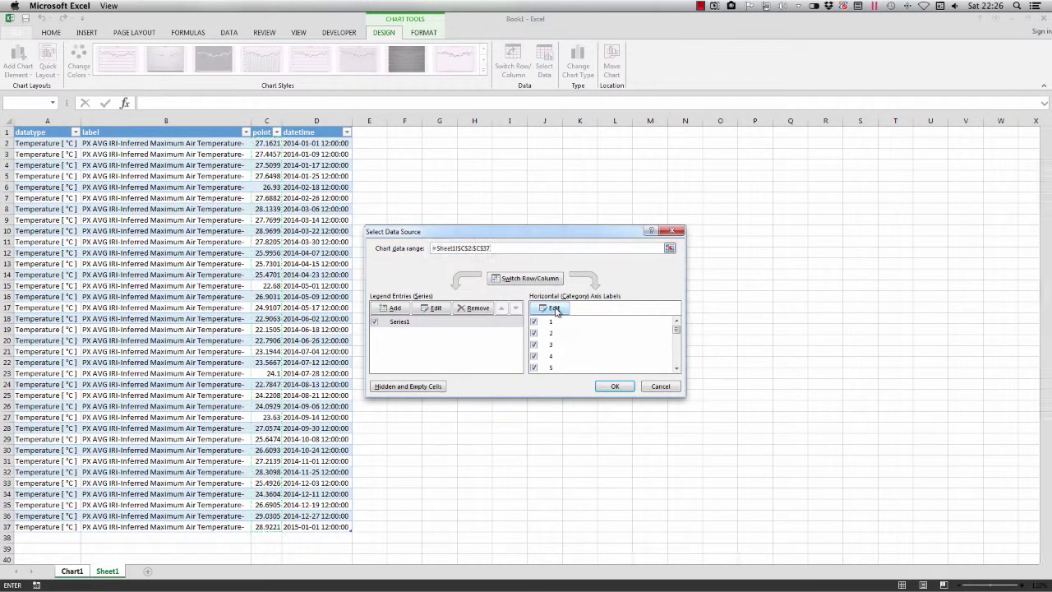
left_click(552, 307)
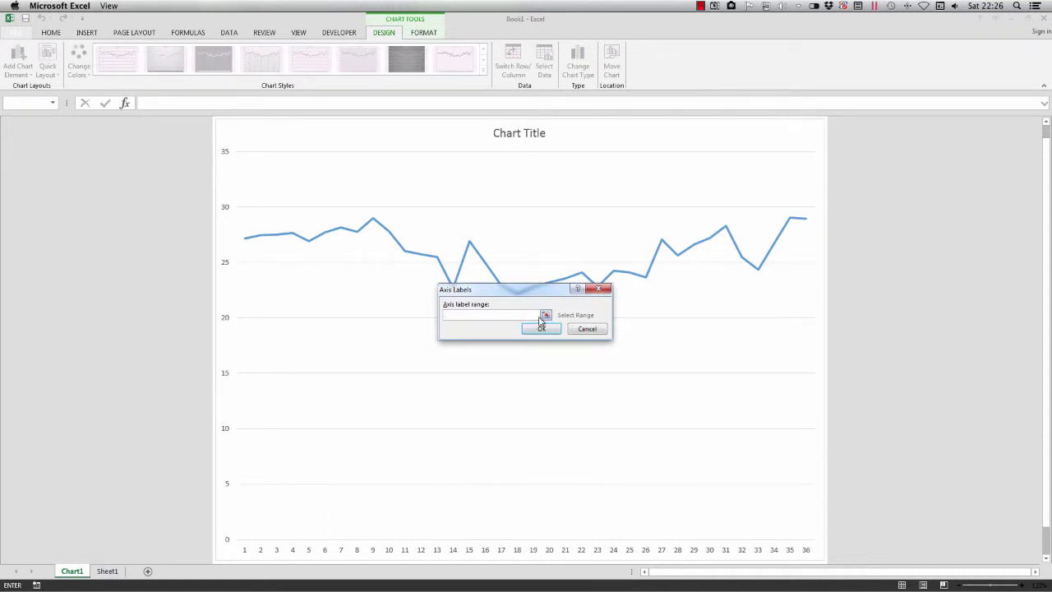
left_click(107, 571)
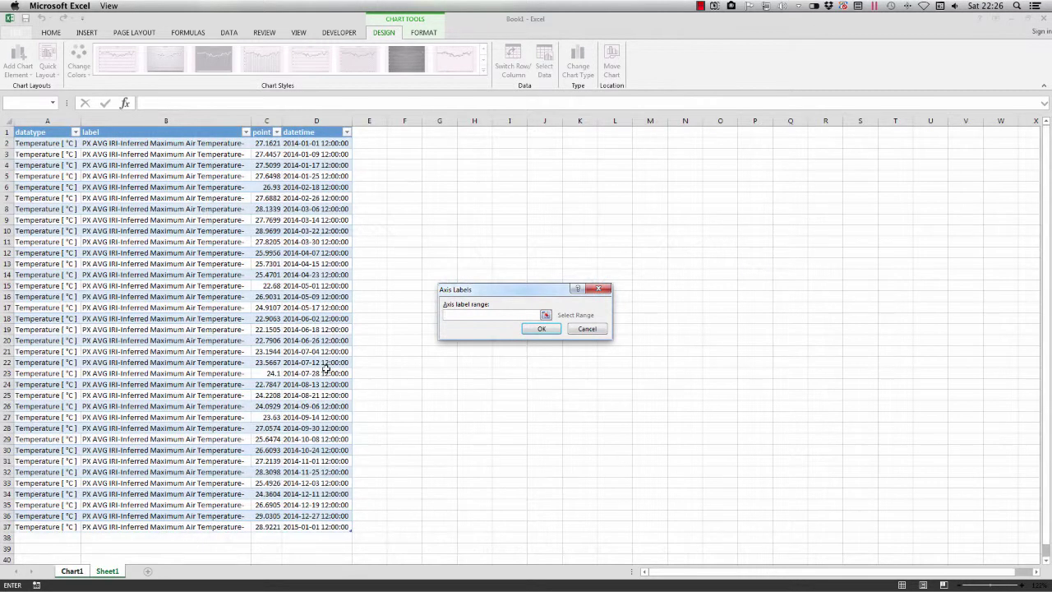
left_click_drag(305, 143, 353, 530)
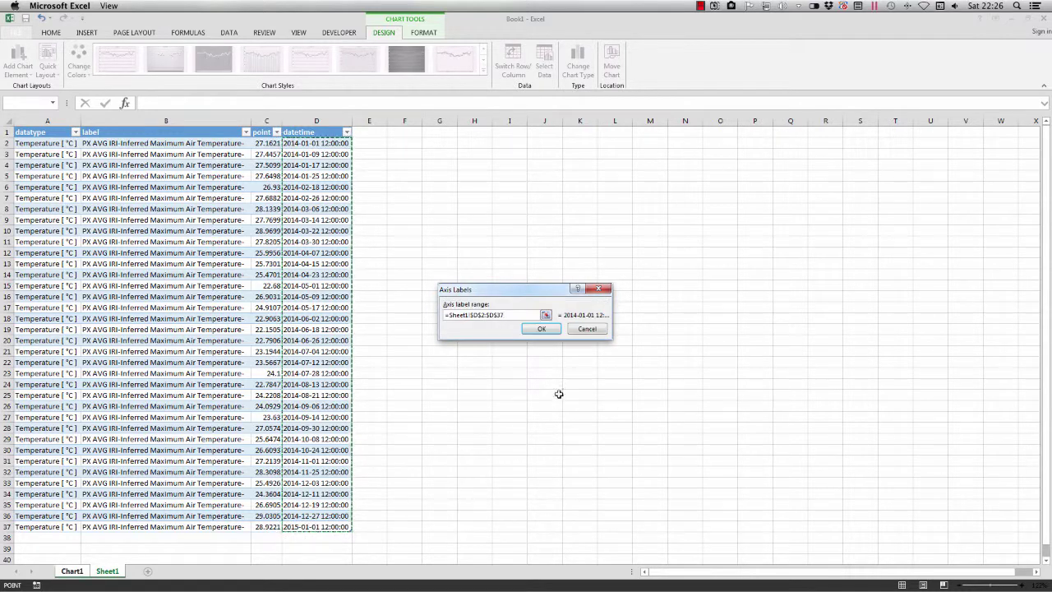
left_click(543, 329)
left_click(613, 387)
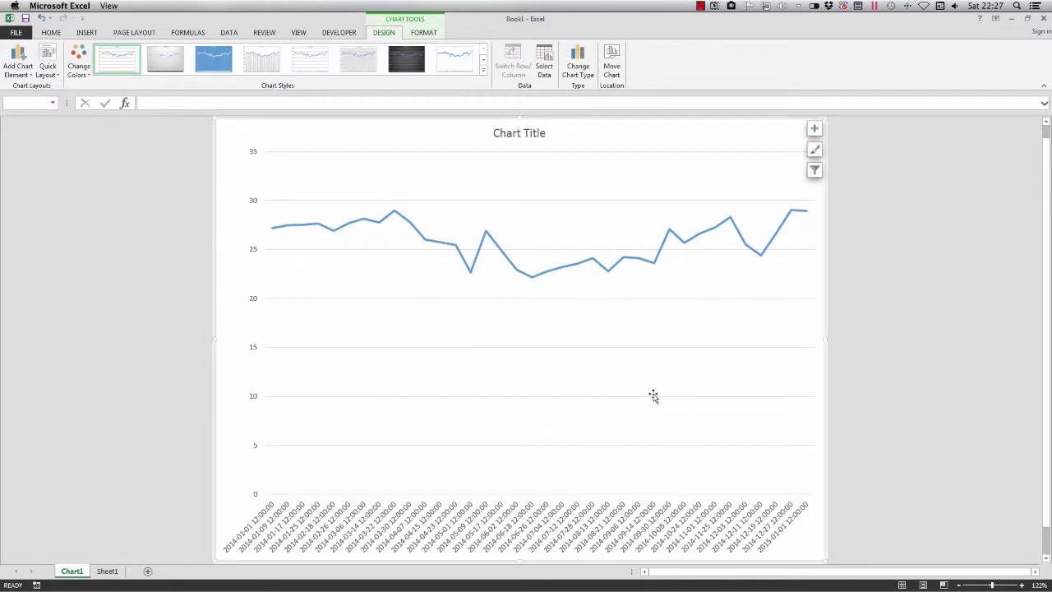
Step: Set the minimum bound of the chart's vertical axis to 20
double_click(254, 303)
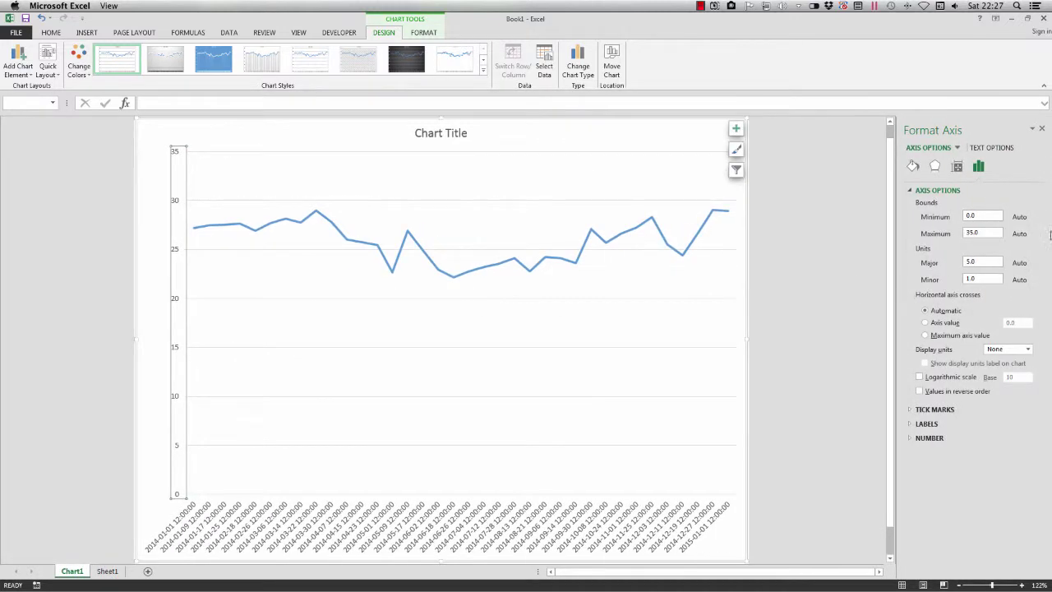
left_click(986, 215)
type("20")
key("Return")
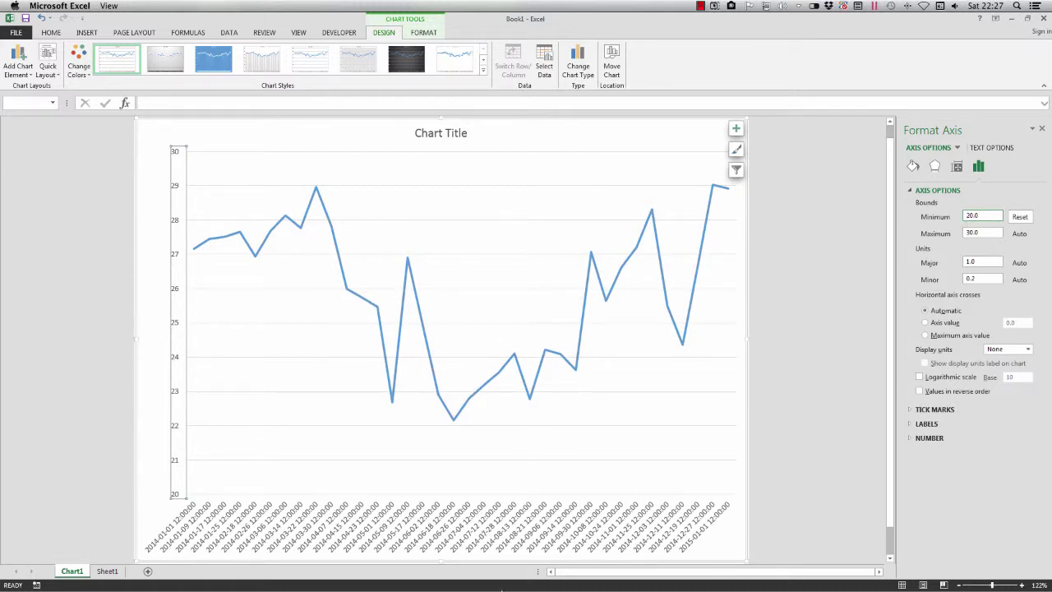
Step: Switch to Chrome to compare the MEA portal's temperature chart with the Excel line chart, and return to Excel
mouse_move(482, 556)
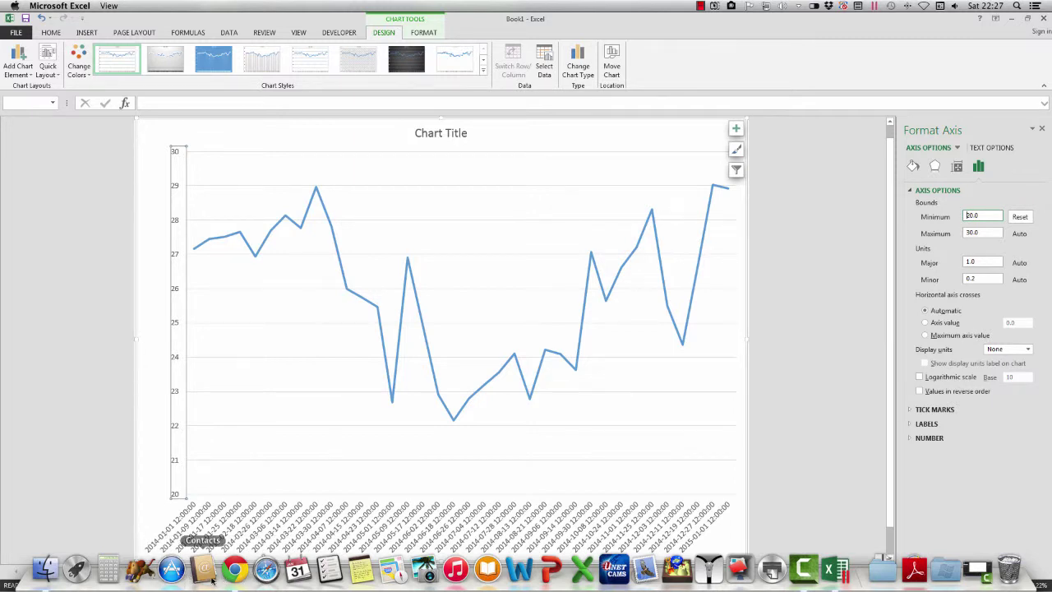
left_click(235, 568)
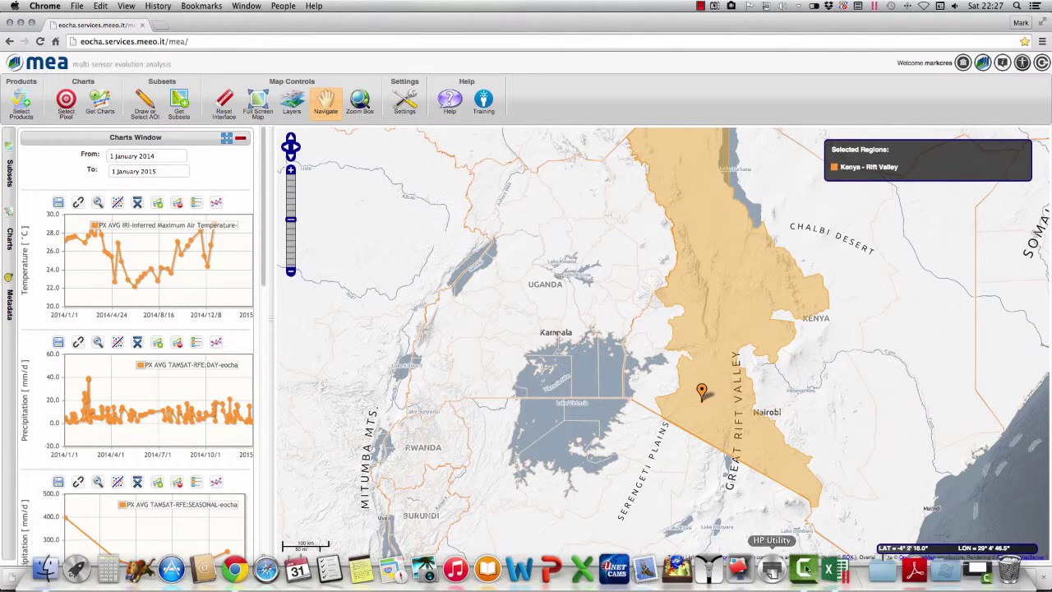
left_click(835, 571)
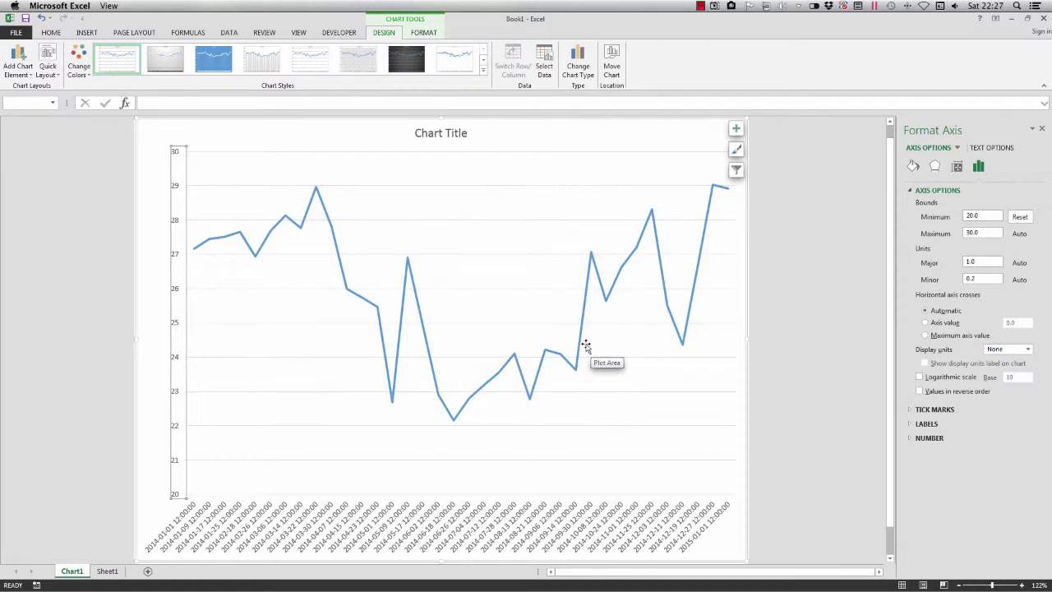
Step: Quit Excel and return to the MEA portal in Chrome
left_click(44, 6)
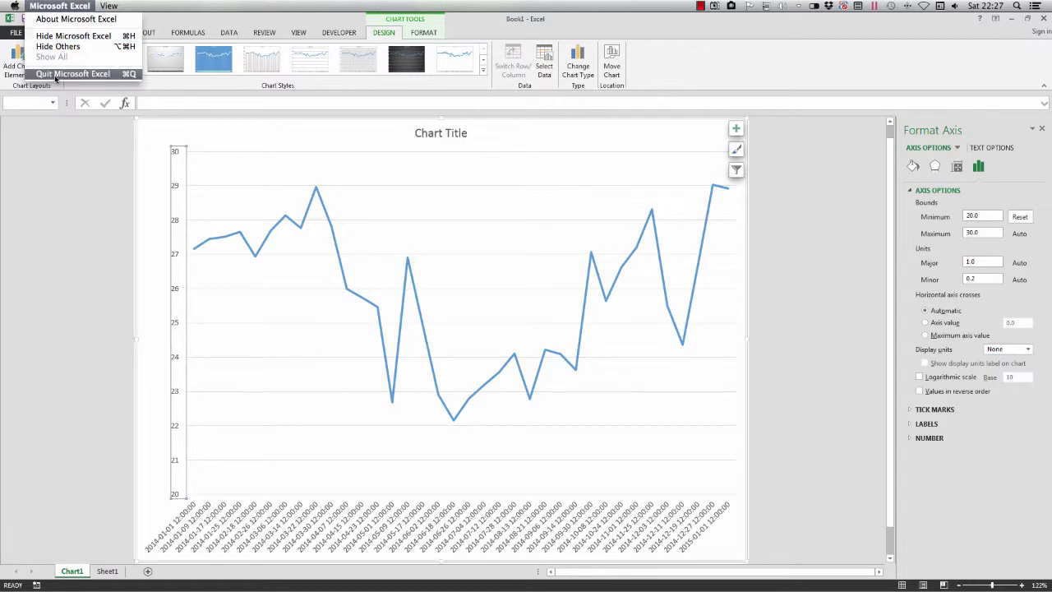
left_click(57, 74)
left_click(507, 321)
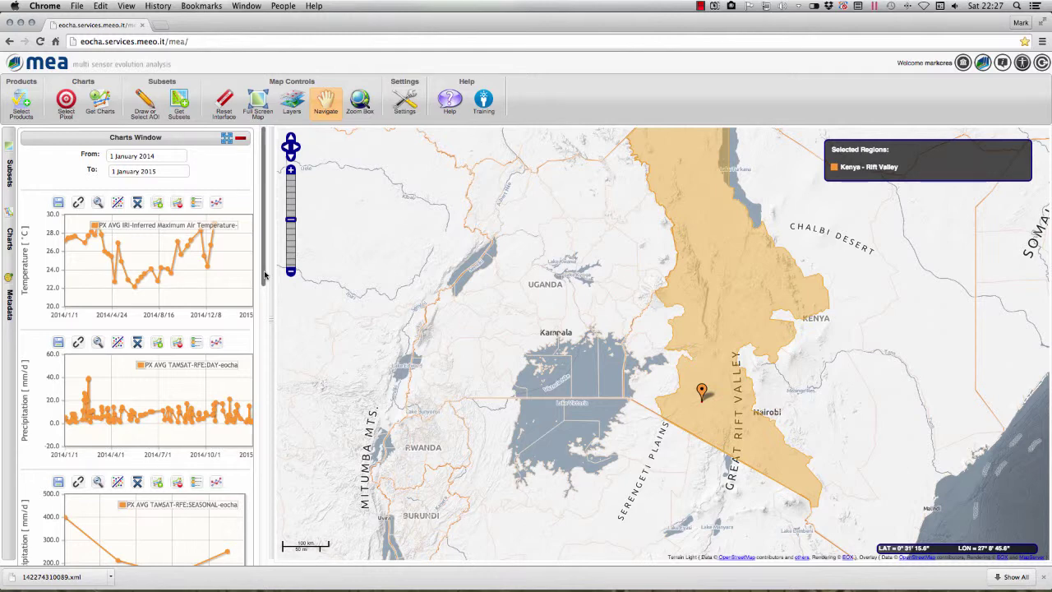
Step: Look through the remaining precipitation and temperature charts for the pixel, and reset the MEA interface
left_click_drag(265, 275, 280, 298)
scroll(153, 333, "down", 5)
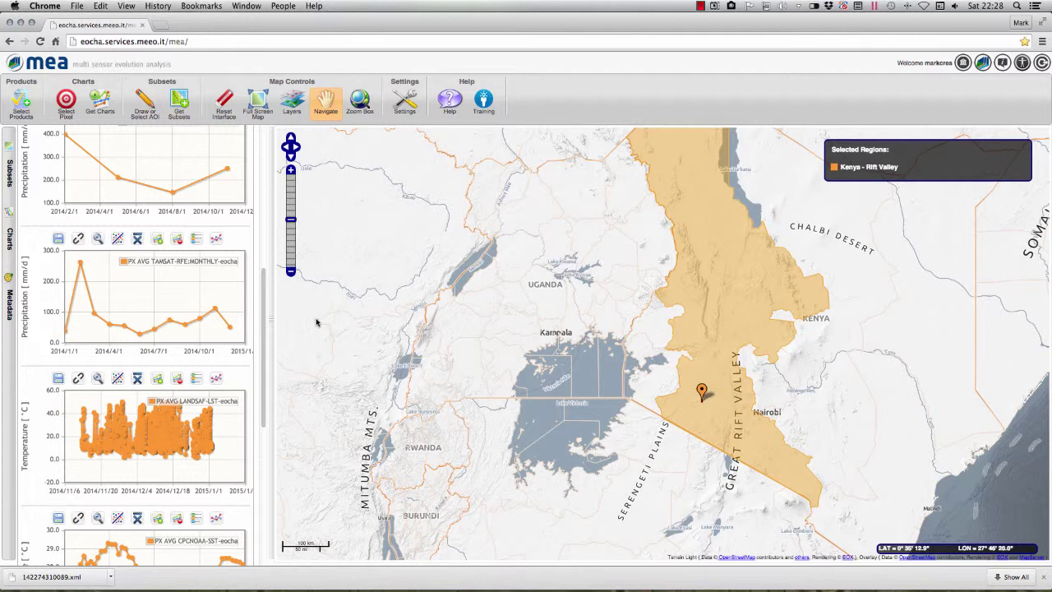
left_click(223, 109)
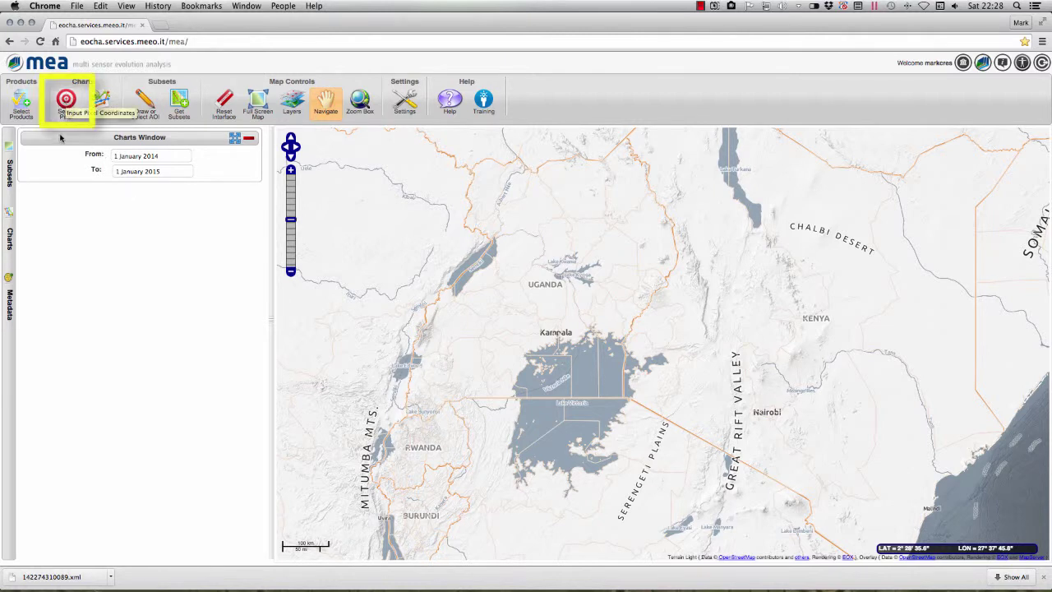
Step: Place the chart pixel at decimal latitude -0.7838 and longitude 35.3407 in south-west Kenya, and get its charts
left_click(65, 105)
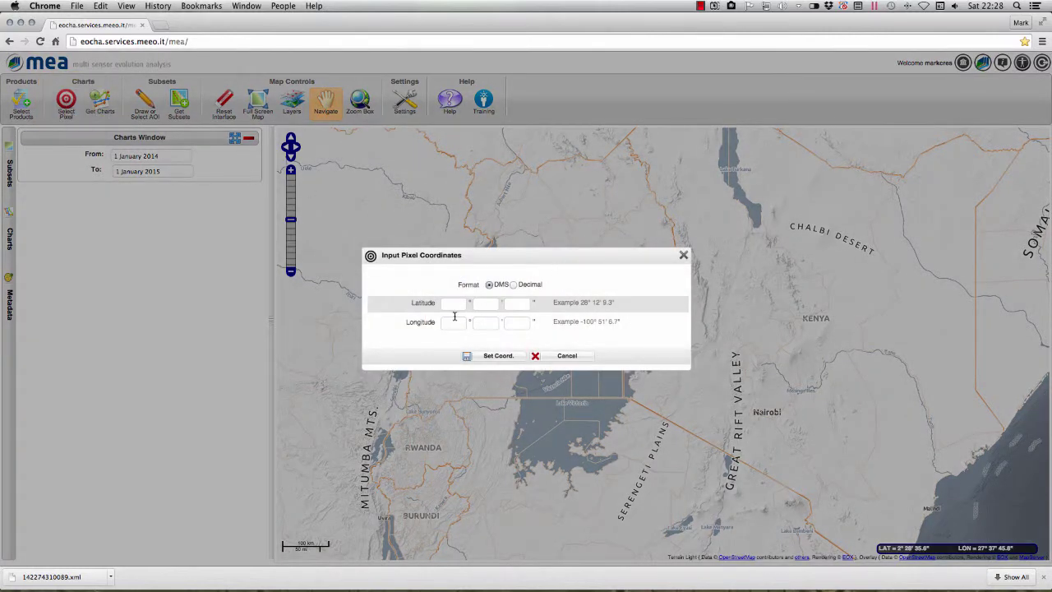
left_click(513, 284)
left_click(504, 303)
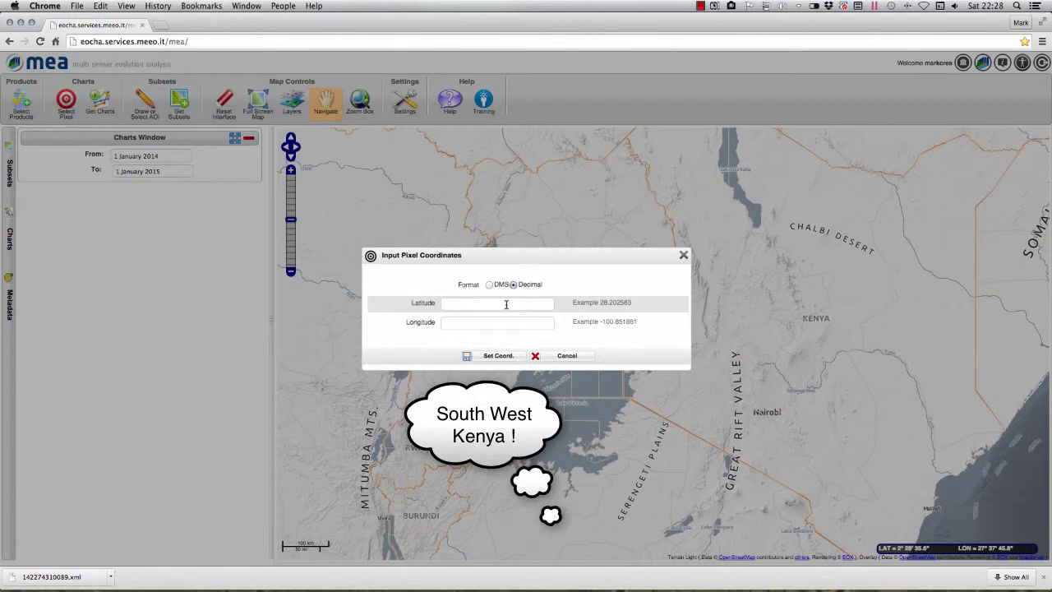
type("-0.7838")
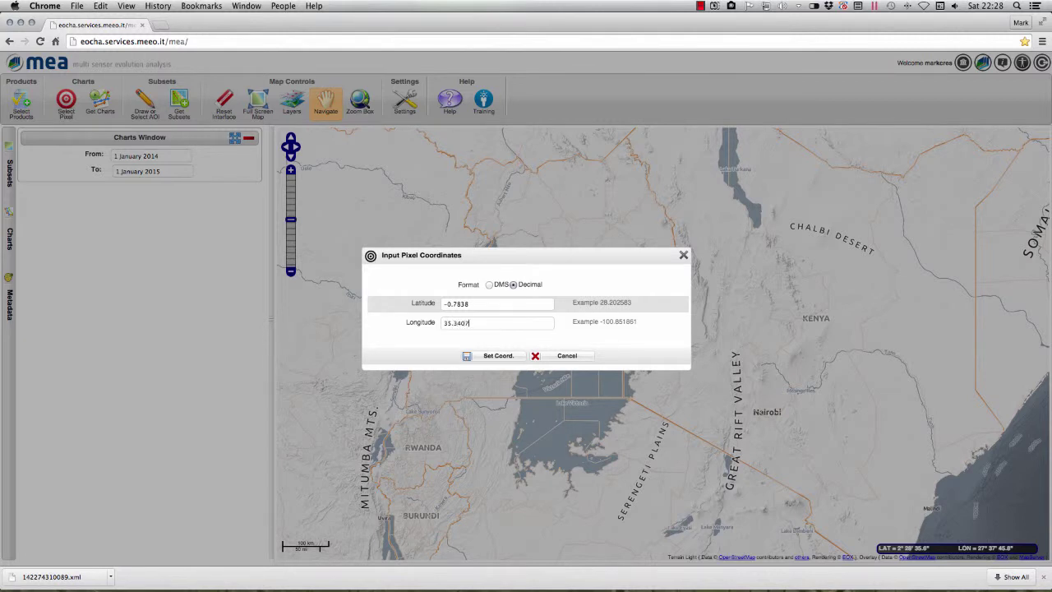
left_click(496, 357)
left_click(685, 255)
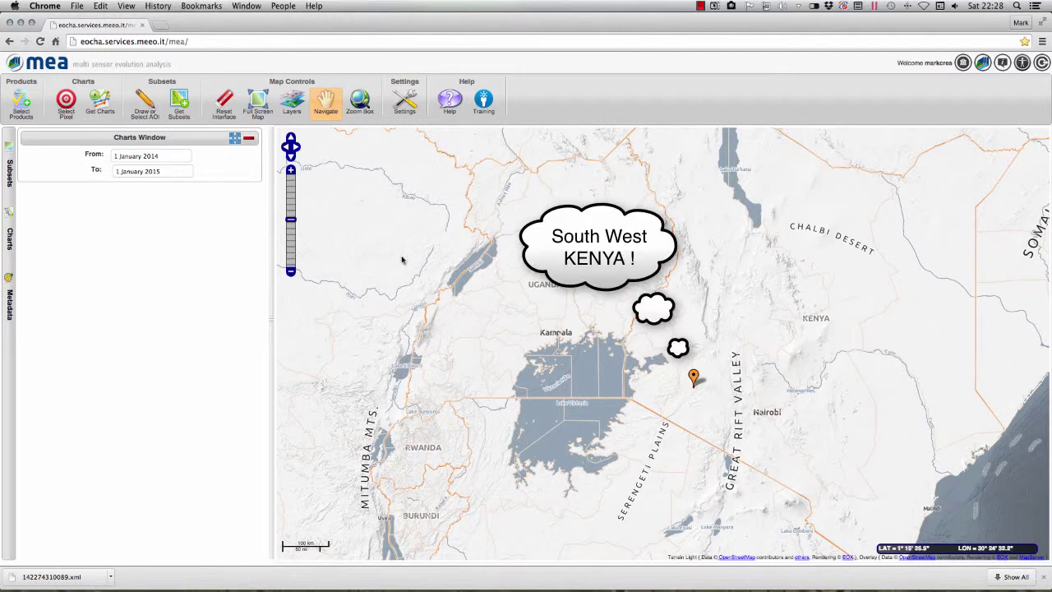
left_click(102, 108)
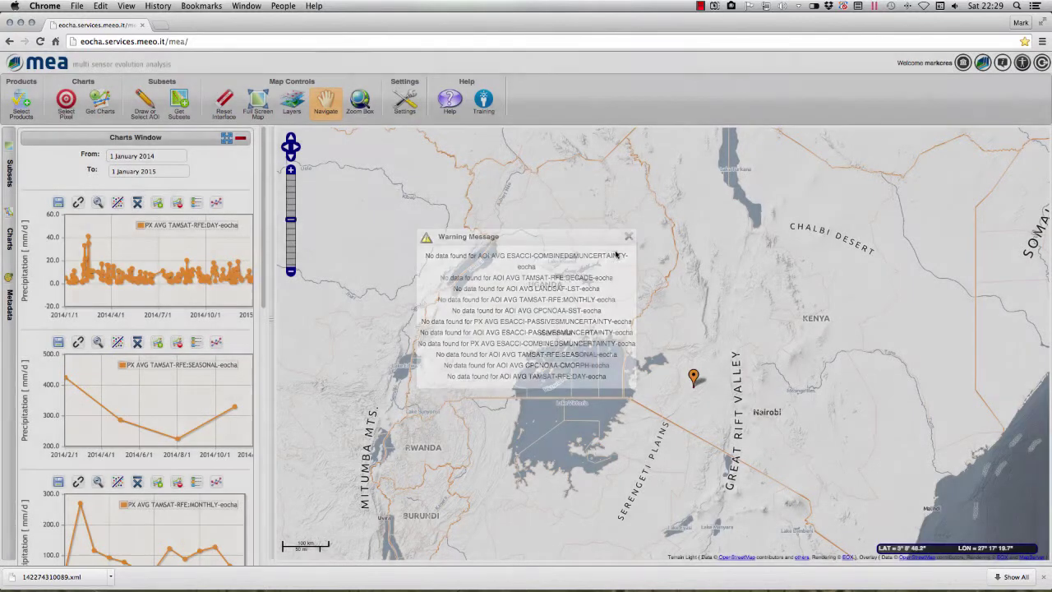
Step: Dismiss the missing-data warning and look through the pixel's precipitation and temperature charts and its surroundings on the map
left_click(628, 237)
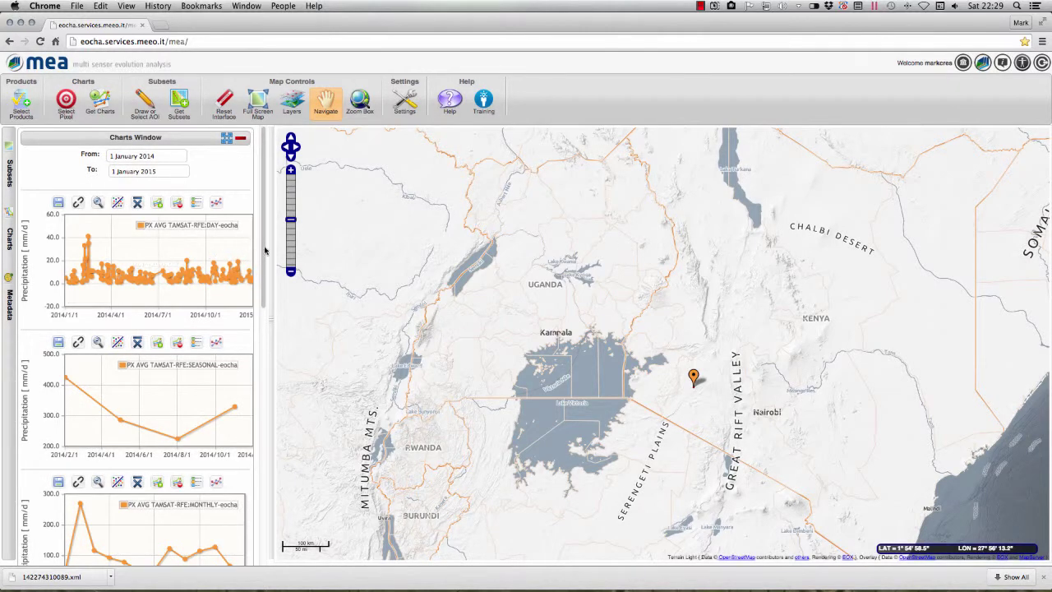
left_click_drag(263, 259, 266, 288)
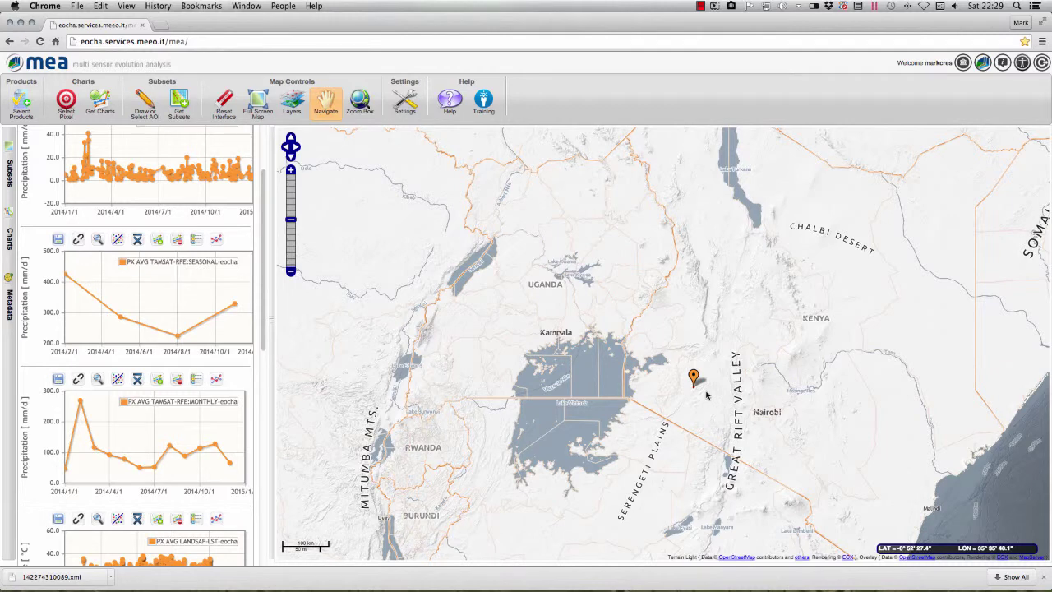
left_click_drag(265, 287, 262, 361)
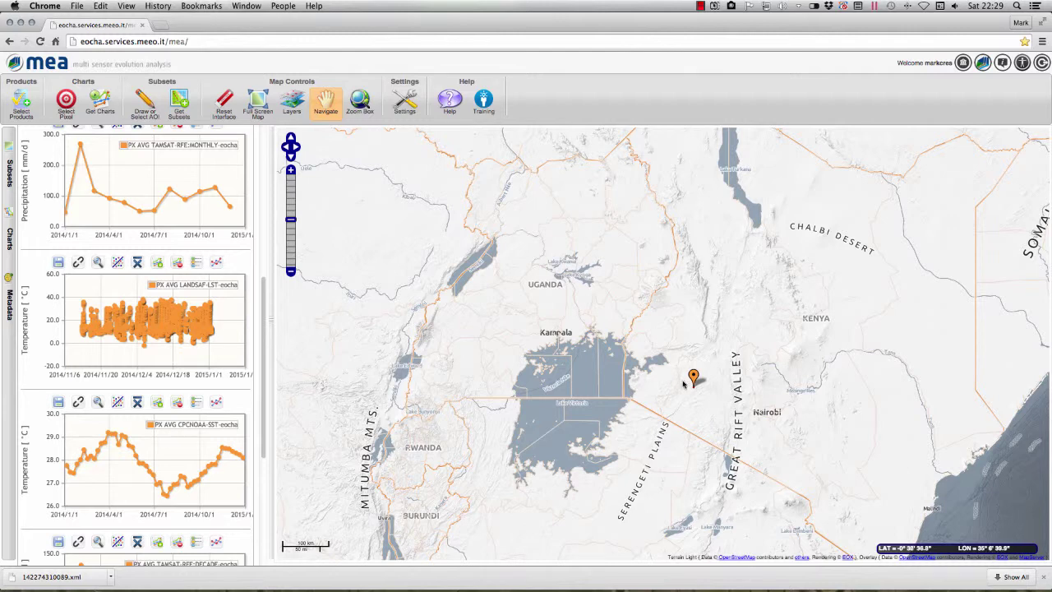
scroll(692, 388, "up", 1)
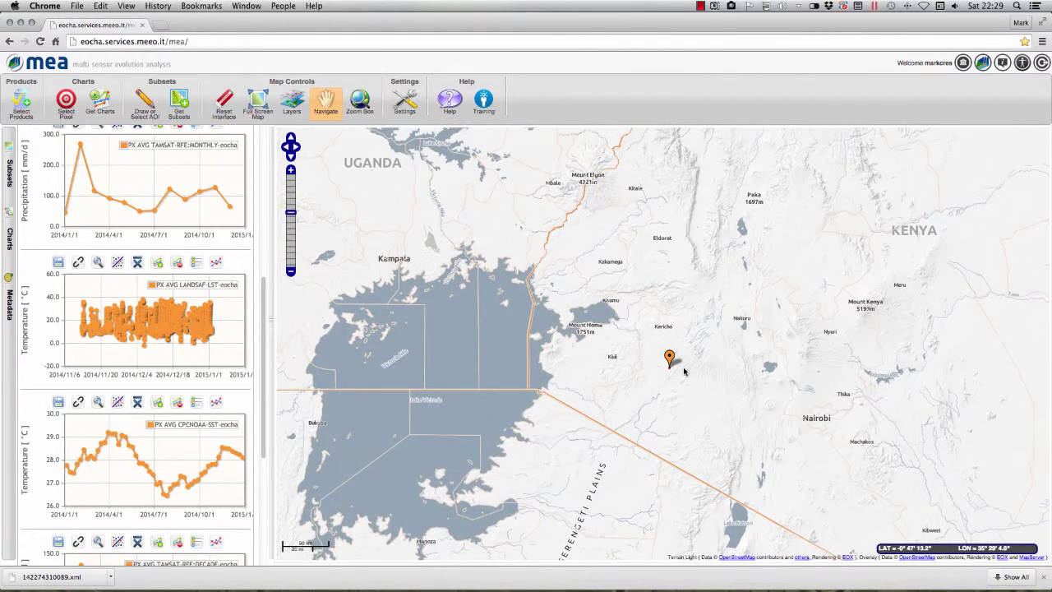
scroll(683, 371, "up", 2)
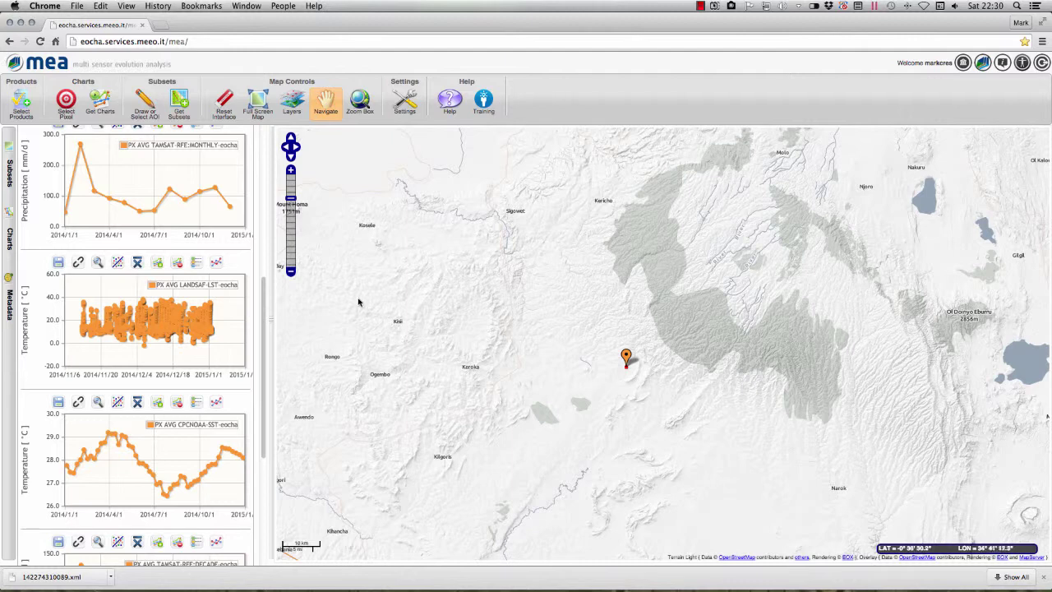
left_click_drag(265, 324, 270, 164)
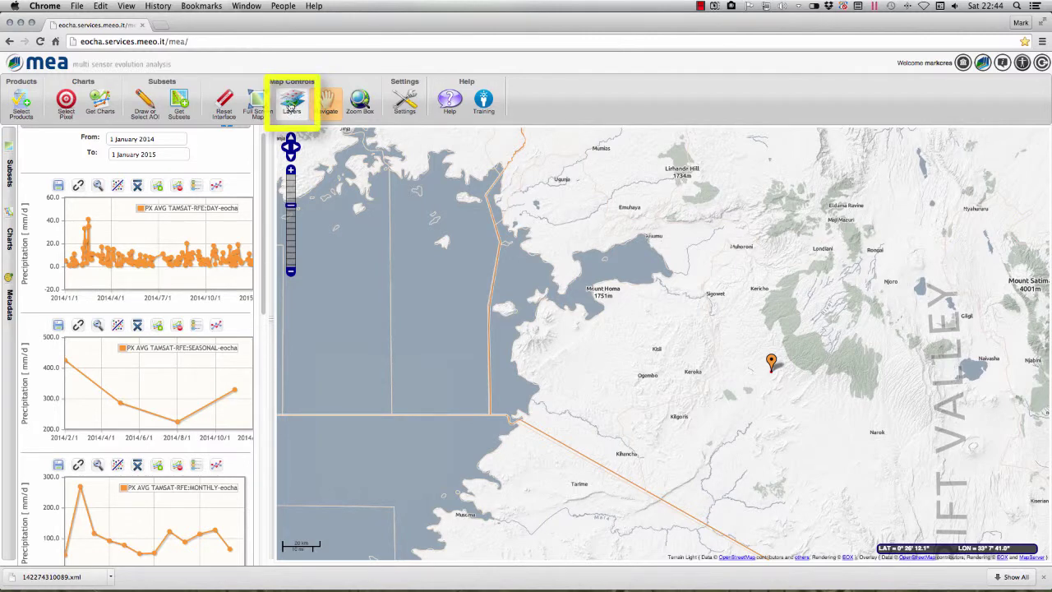
Step: Open the map layers and compare the Terrain, OpenStreetMap and Blue Marble base layers around the pixel marker
left_click(291, 104)
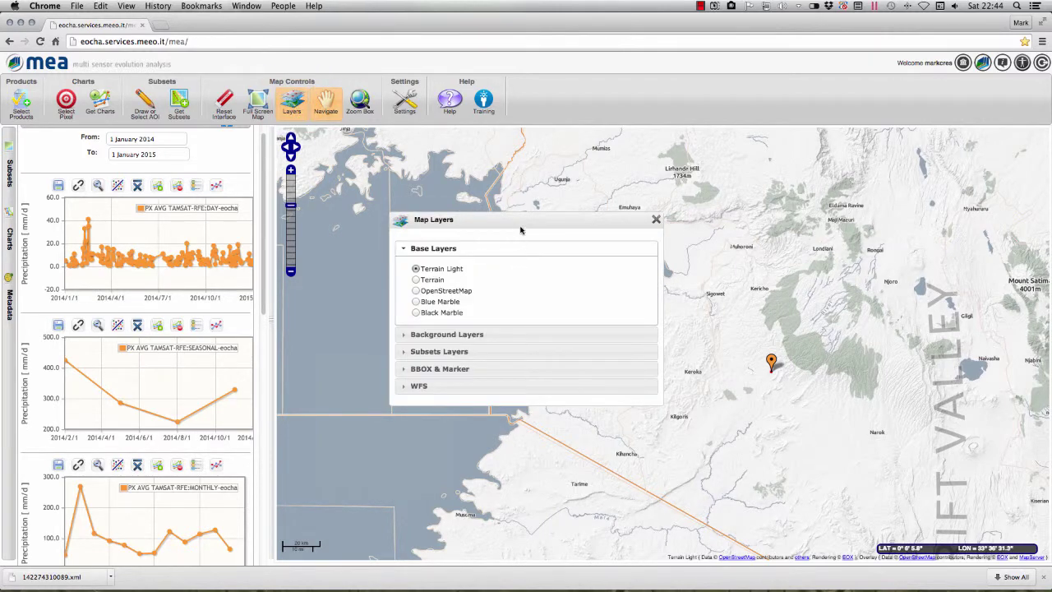
left_click_drag(530, 234, 244, 237)
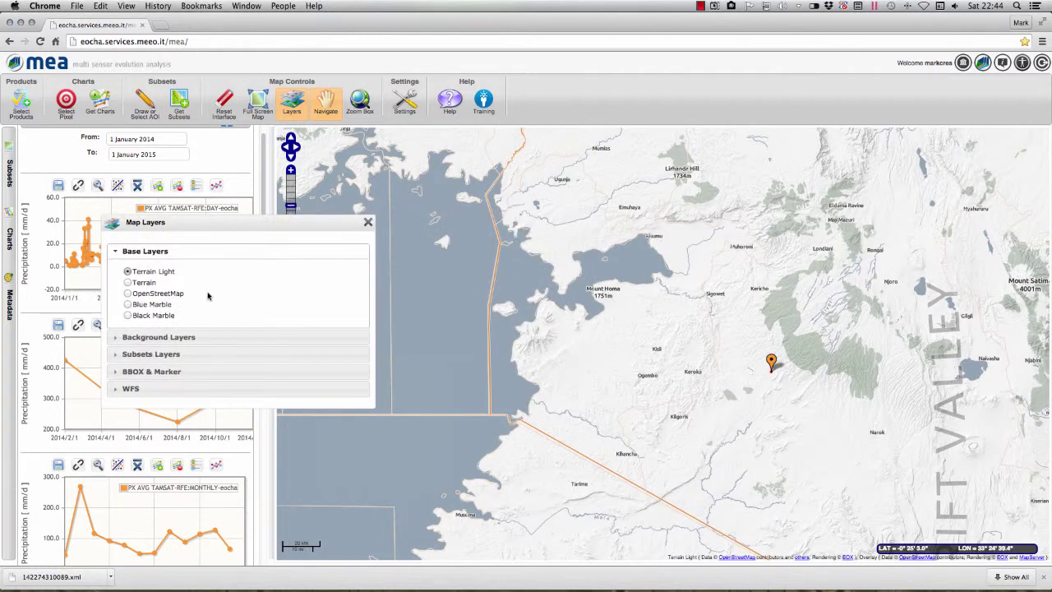
left_click(129, 283)
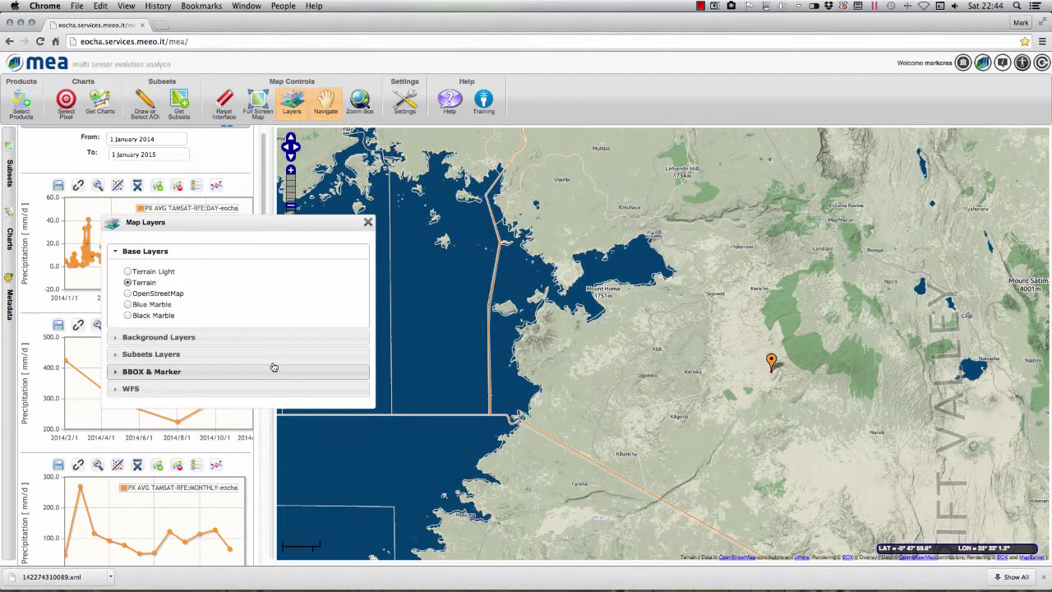
left_click(128, 293)
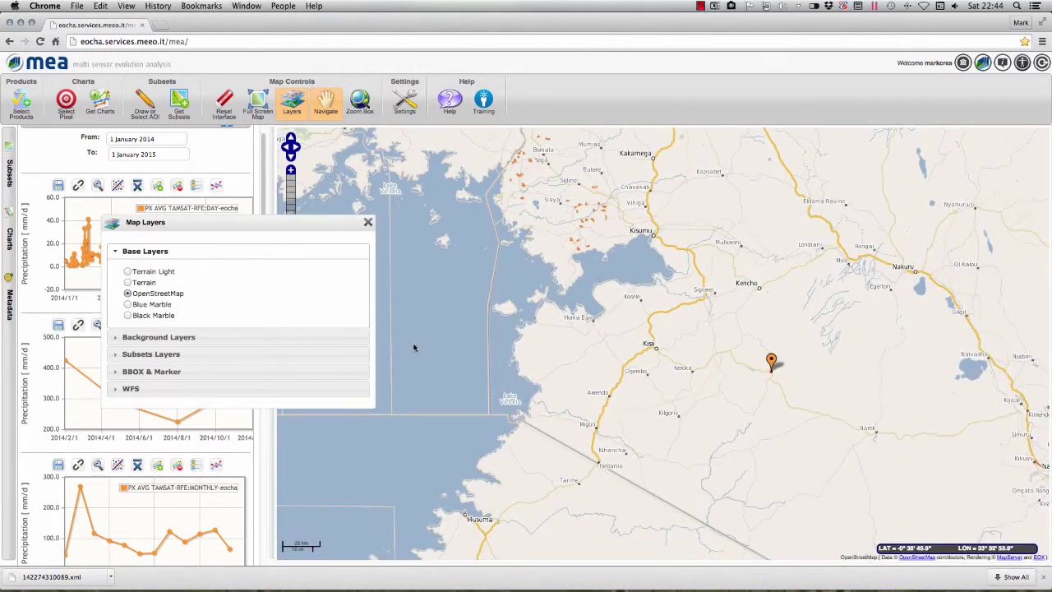
left_click(127, 304)
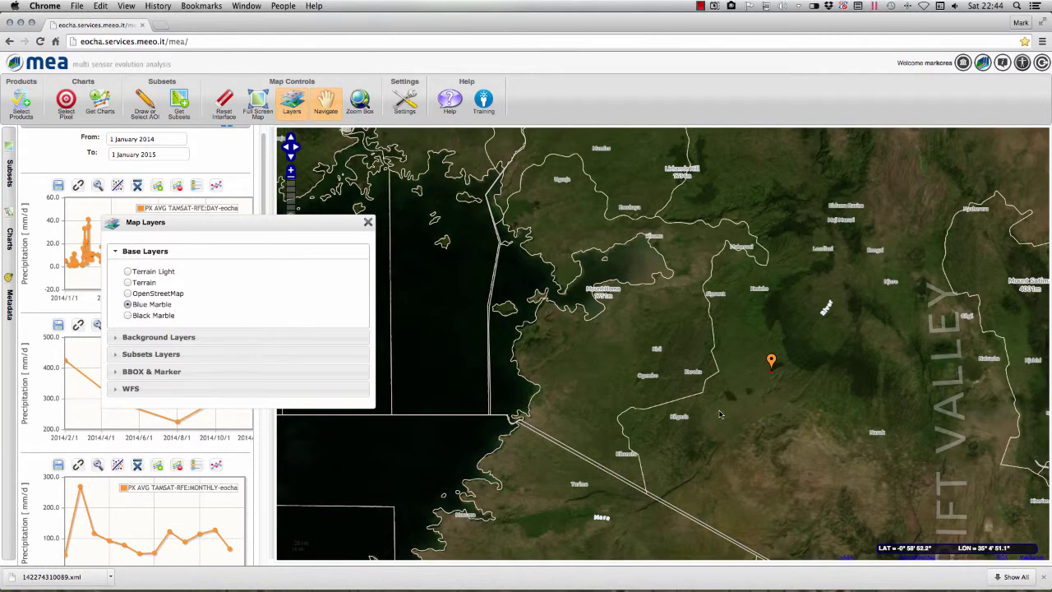
scroll(720, 413, "down", 1)
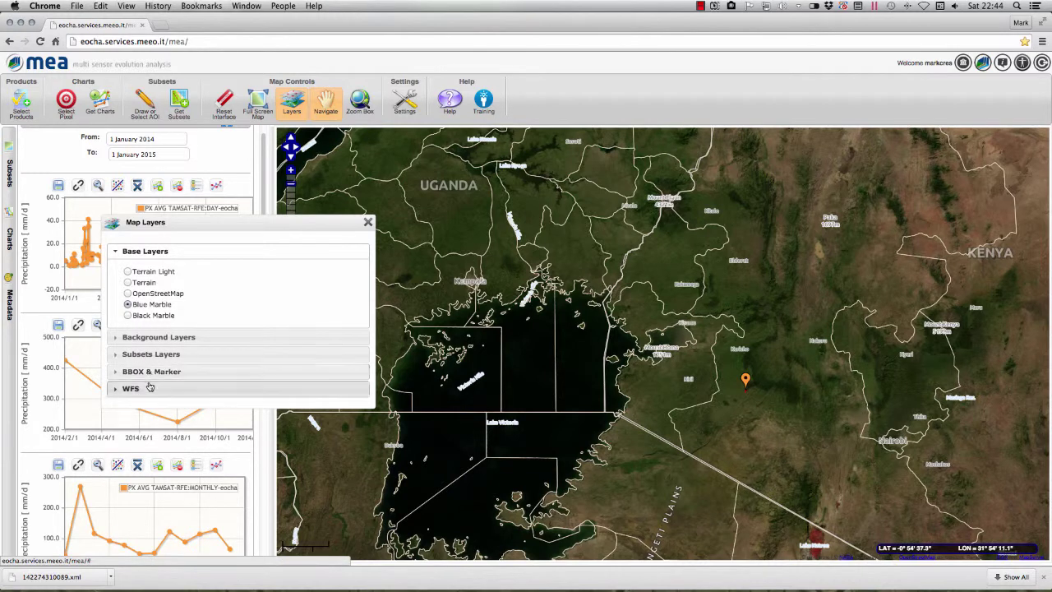
Step: Check the WFS and BBOX & Marker layer options, set the base layer to Terrain, and close the map layers
left_click(148, 386)
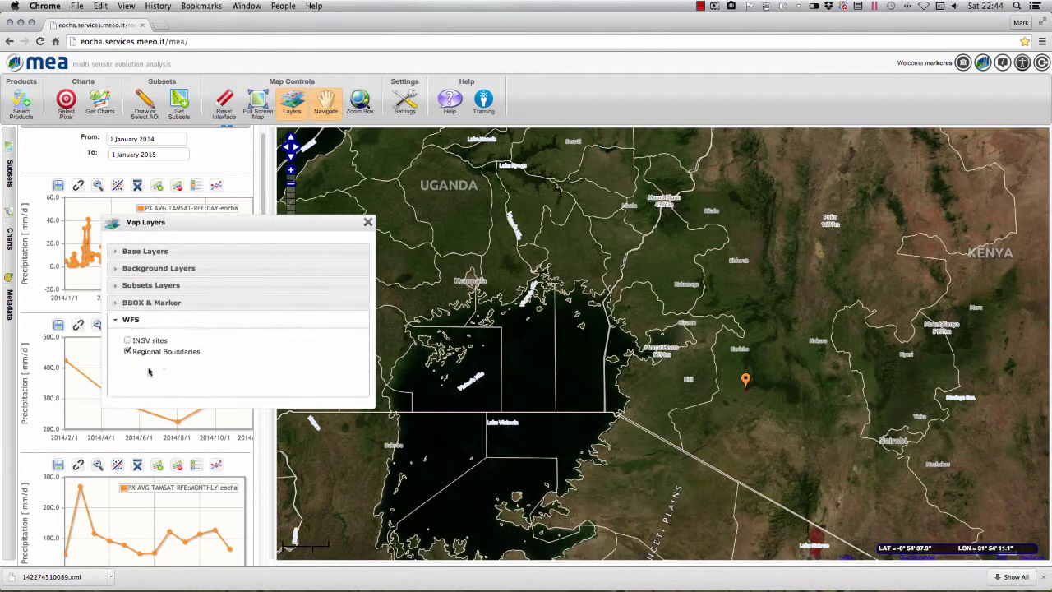
left_click(149, 303)
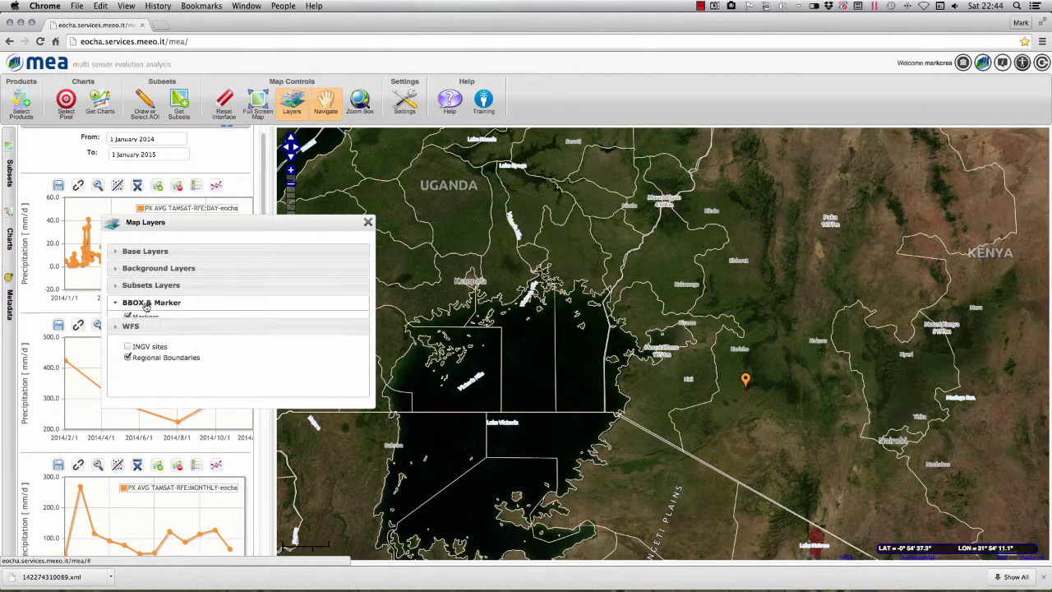
left_click(152, 253)
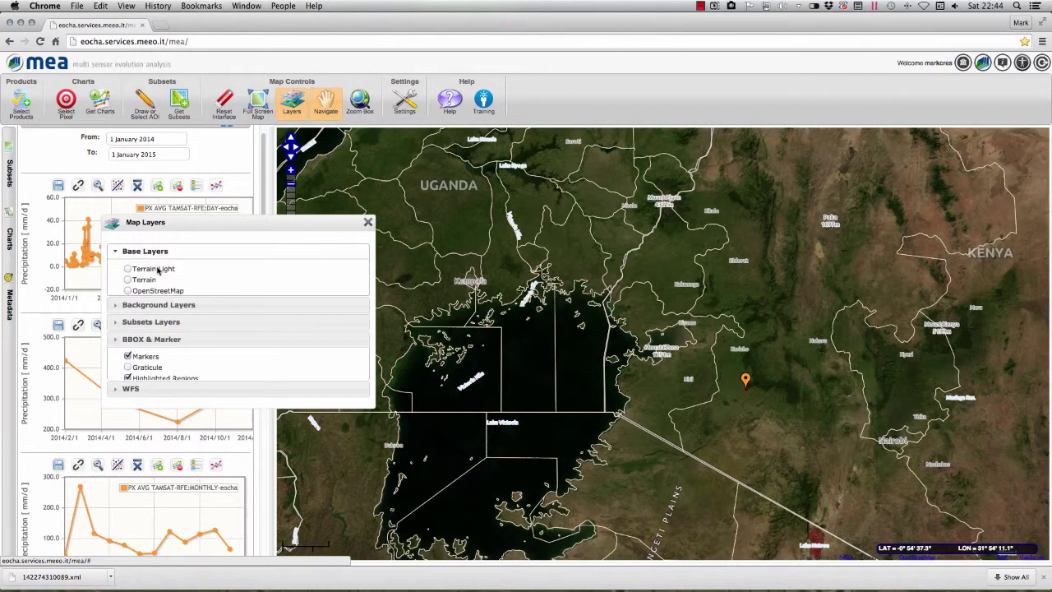
left_click(128, 282)
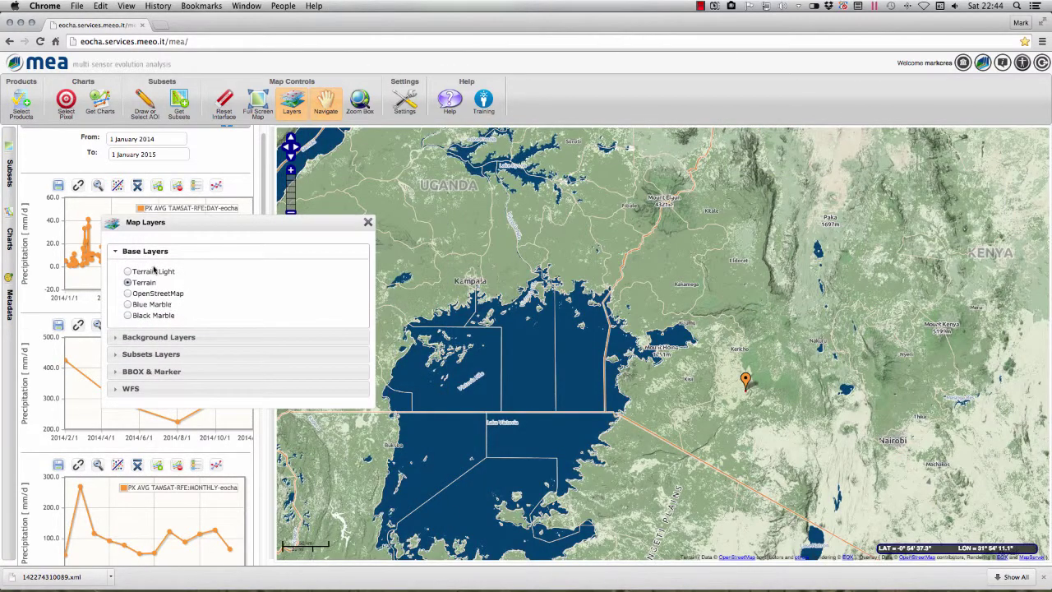
left_click(368, 224)
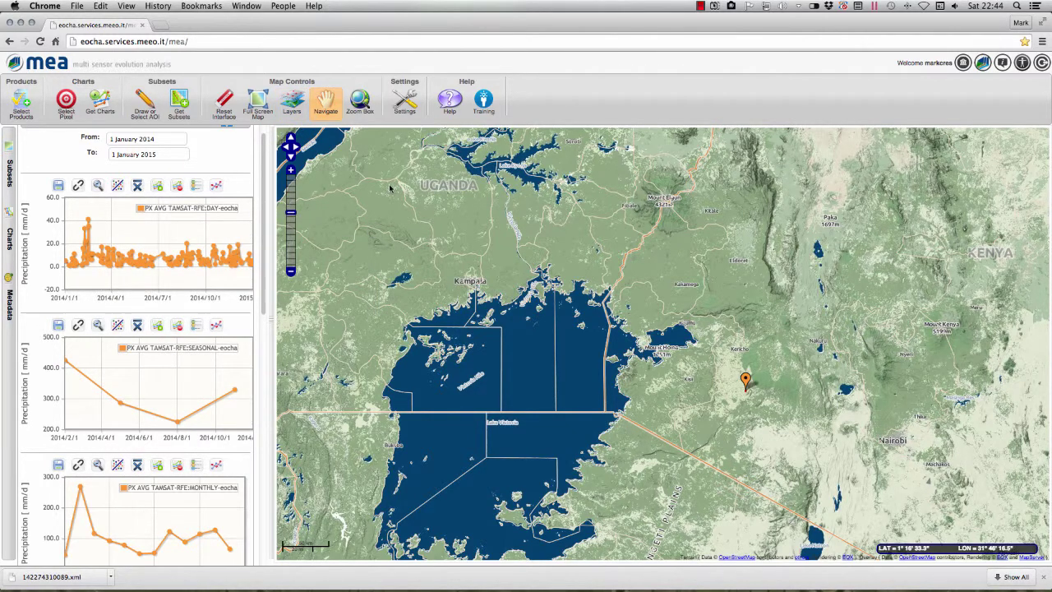
Step: Review the AOI width and height and the default chart date range in the user settings, and leave without saving
left_click(409, 104)
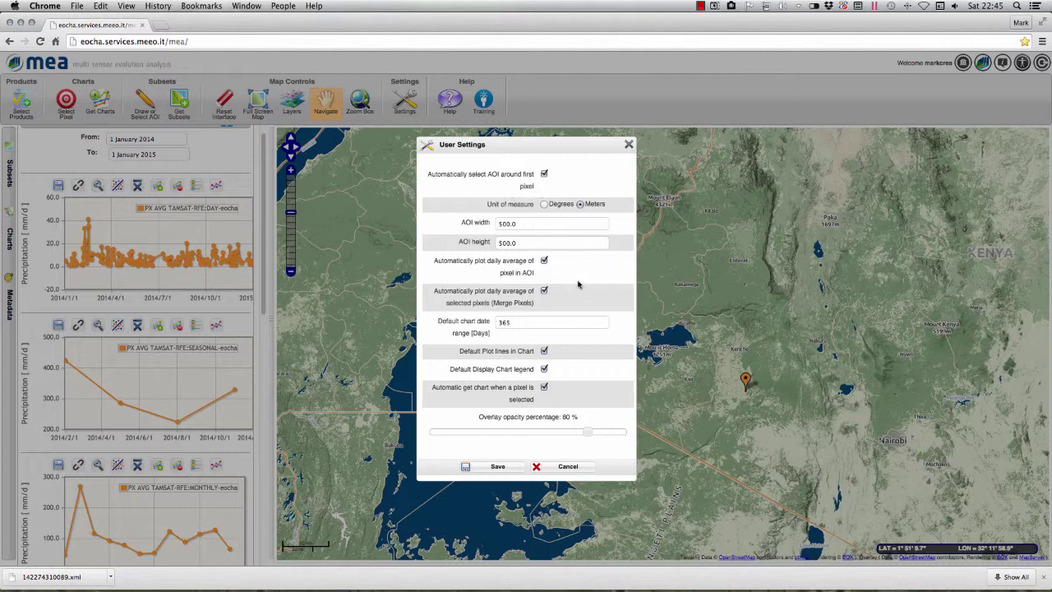
left_click_drag(523, 222, 497, 222)
double_click(524, 241)
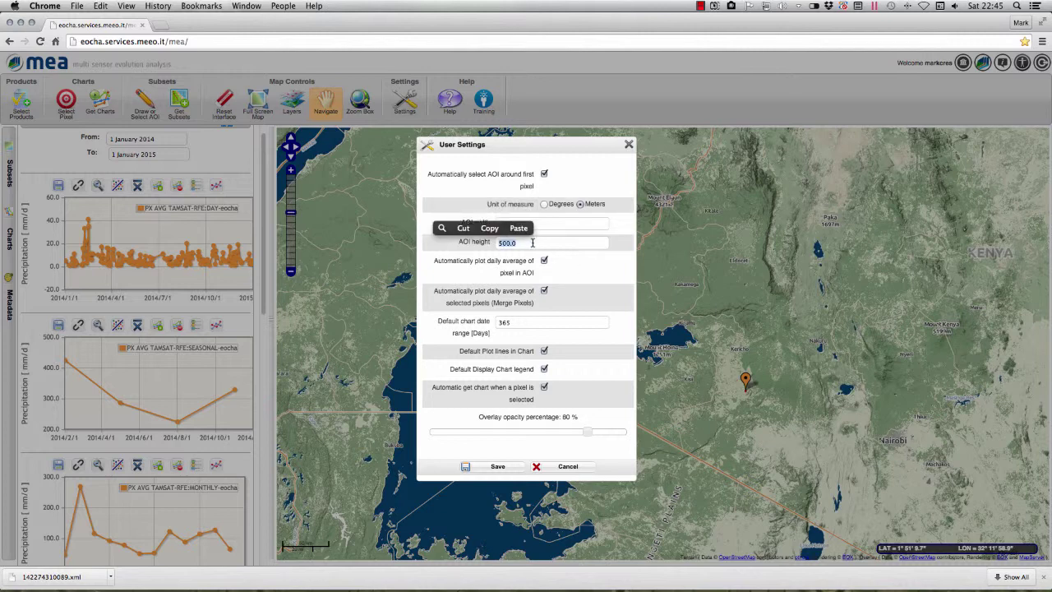
left_click(537, 243)
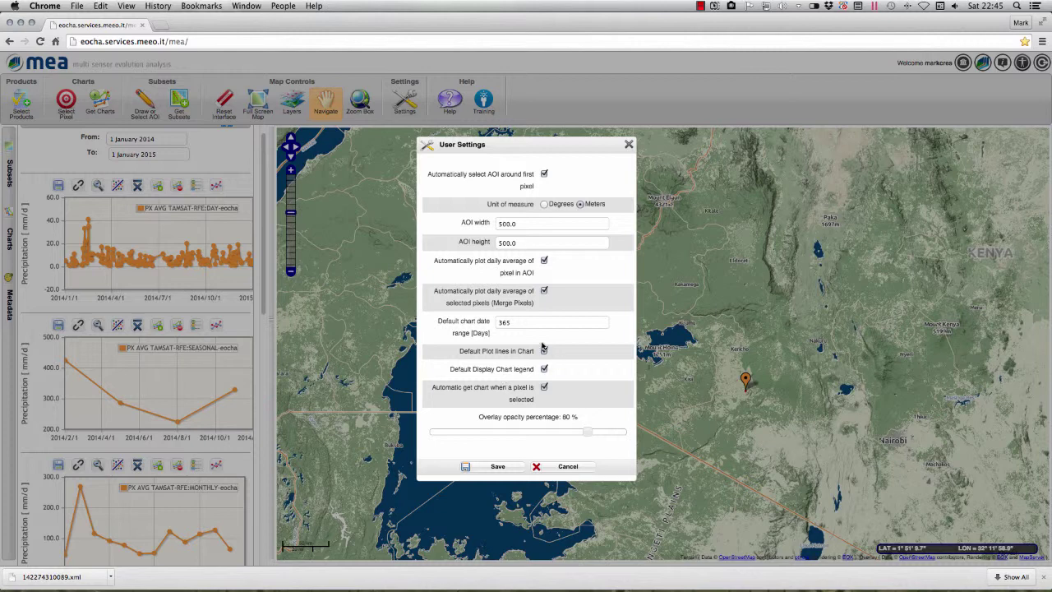
left_click(500, 322)
left_click(552, 470)
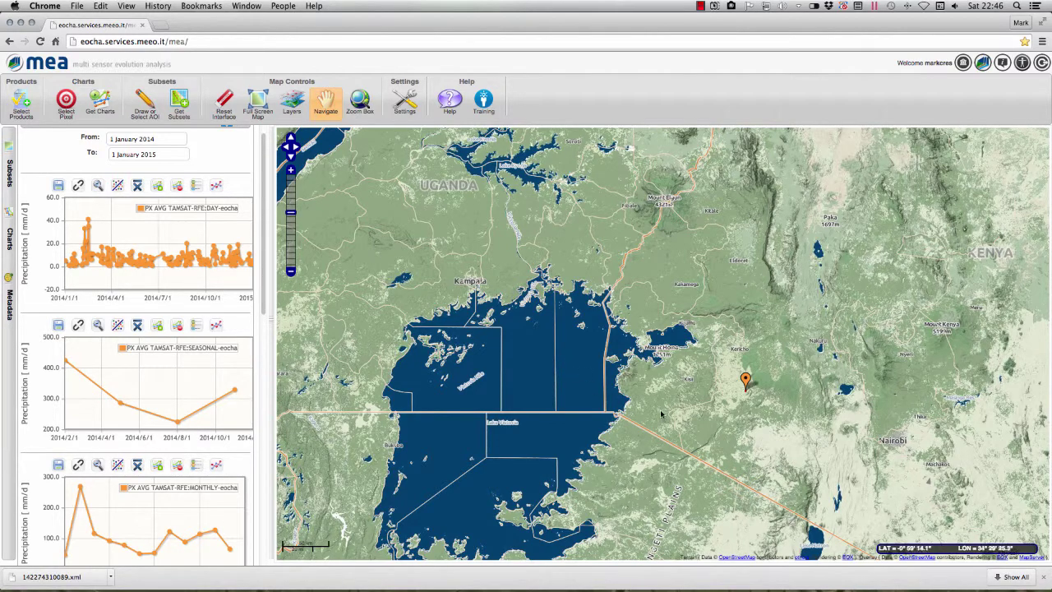
Step: Look through the precipitation and soil moisture products with their resolutions and date ranges, and close the product selection without saving
scroll(663, 414, "down", 3)
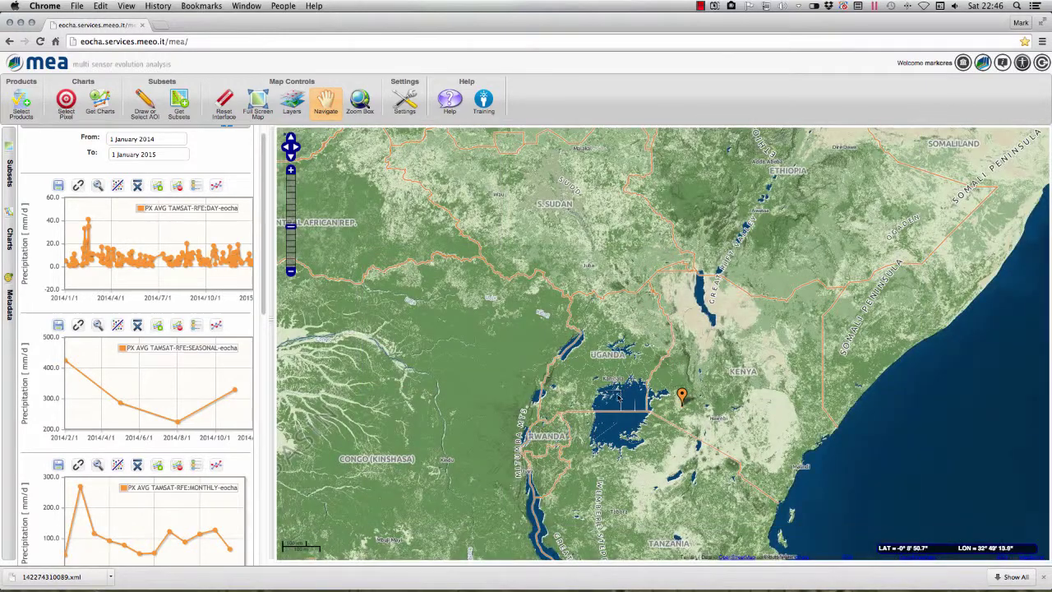
left_click_drag(622, 401, 617, 332)
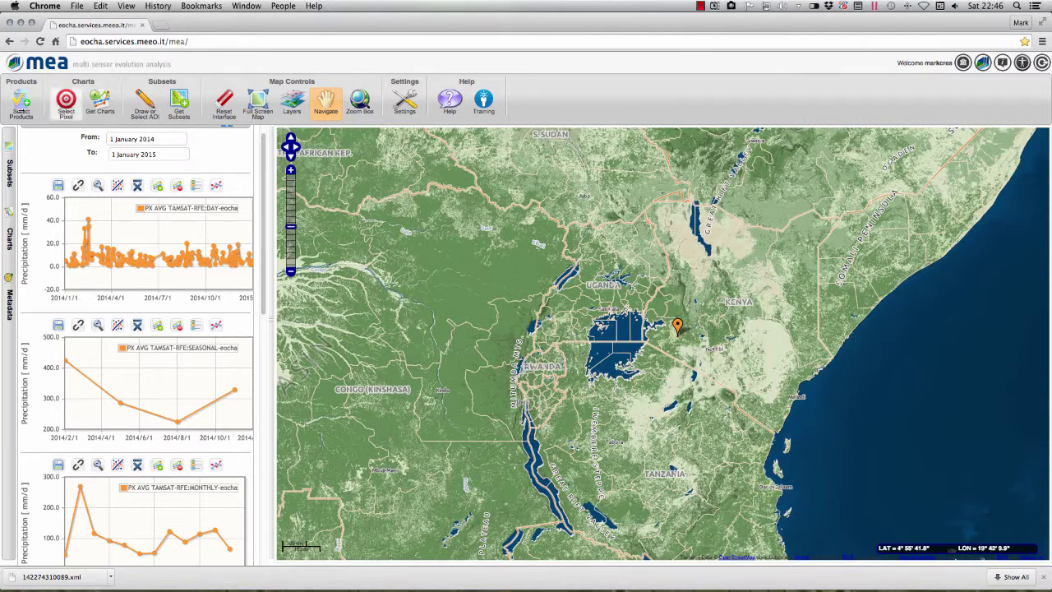
left_click(21, 111)
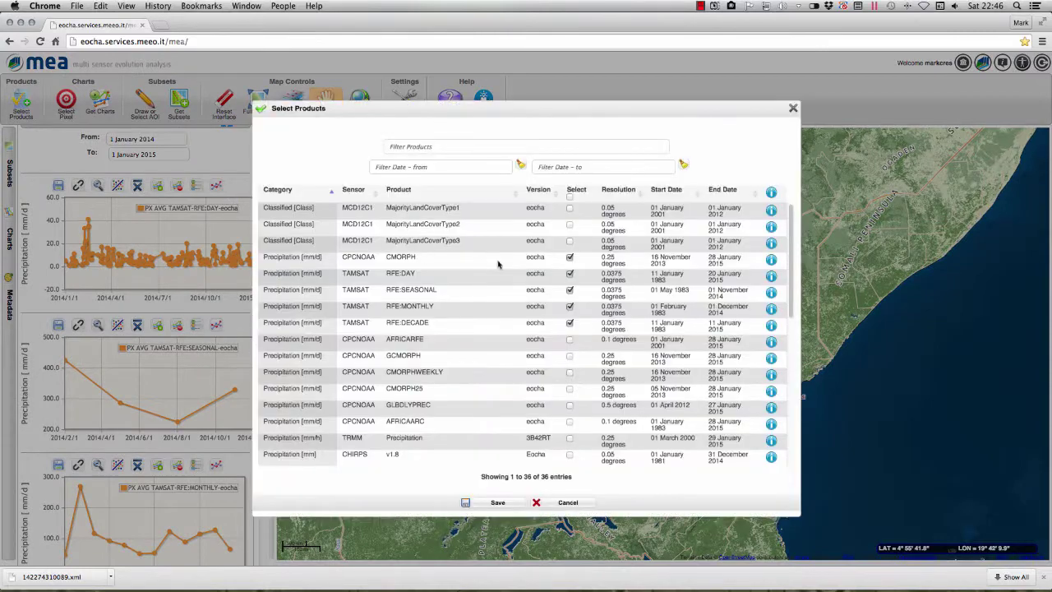
left_click_drag(787, 284, 810, 275)
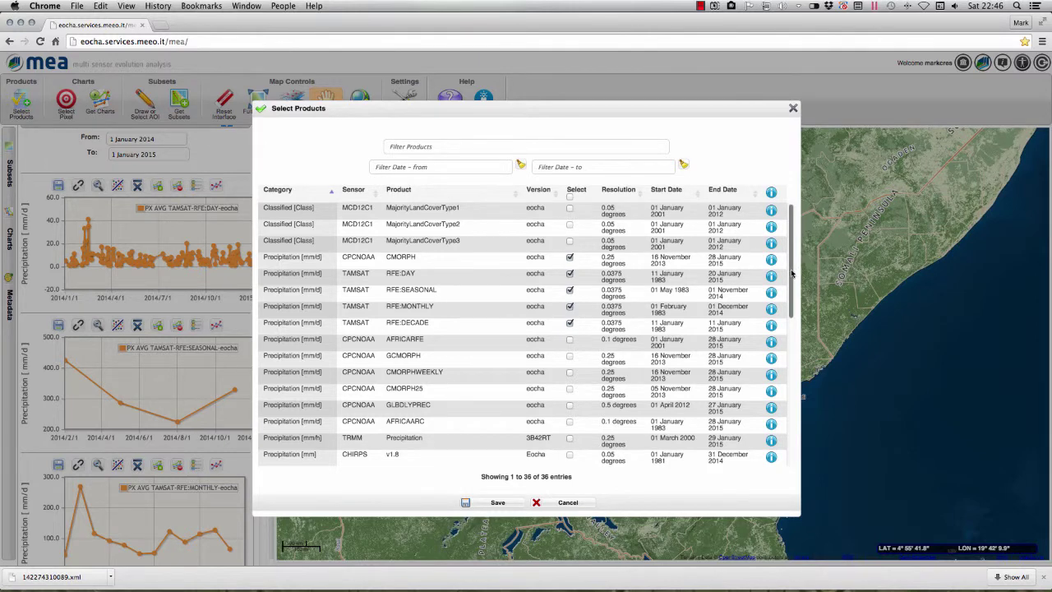
mouse_move(793, 281)
left_mouse_down()
mouse_move(796, 411)
mouse_move(804, 292)
left_mouse_up()
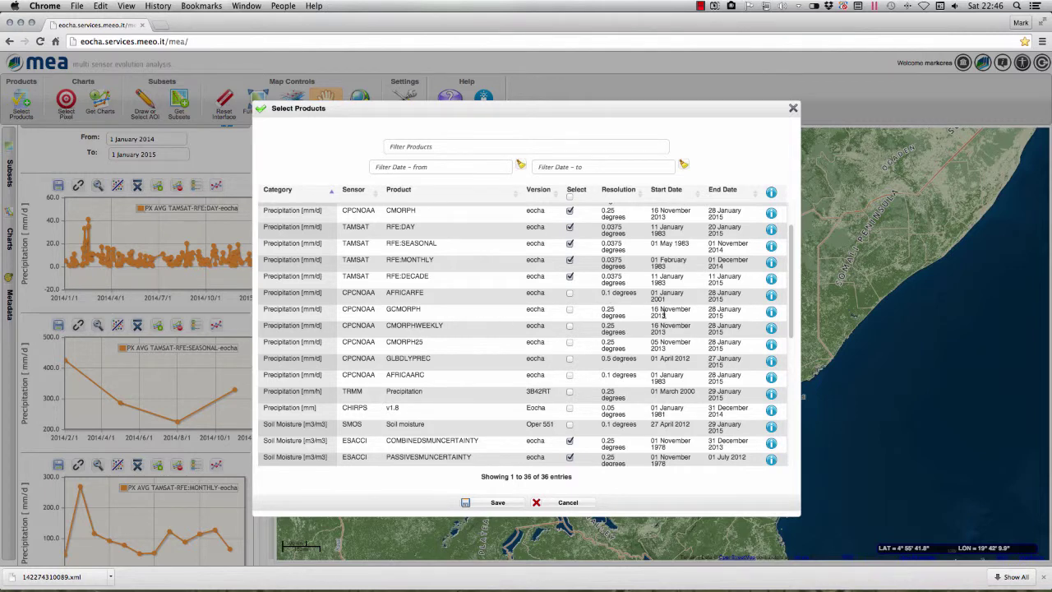
left_click(794, 109)
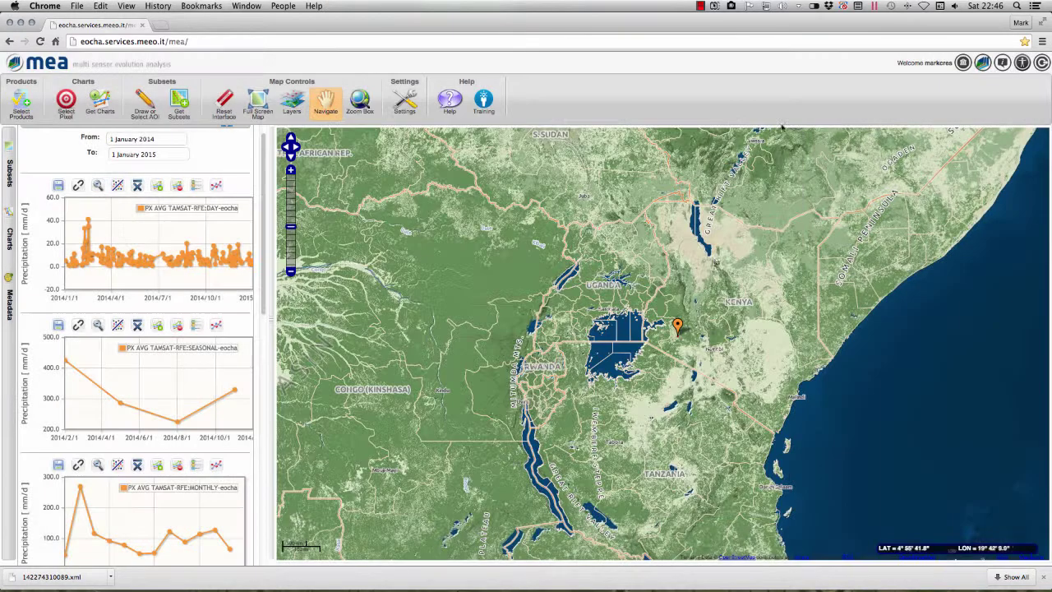